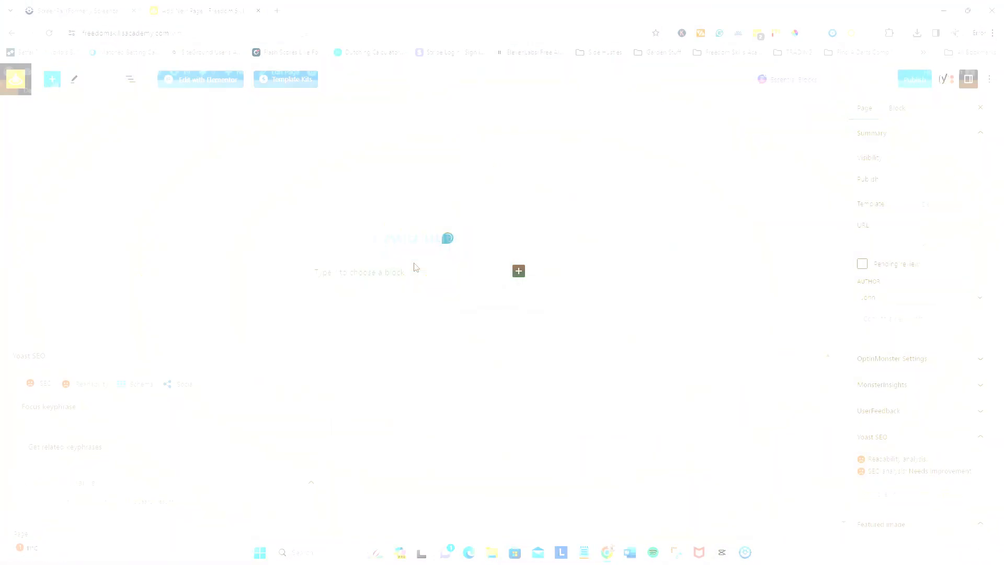
# Title the new page LINKS-YT and open it for editing with Elementor
pyautogui.write('LI')
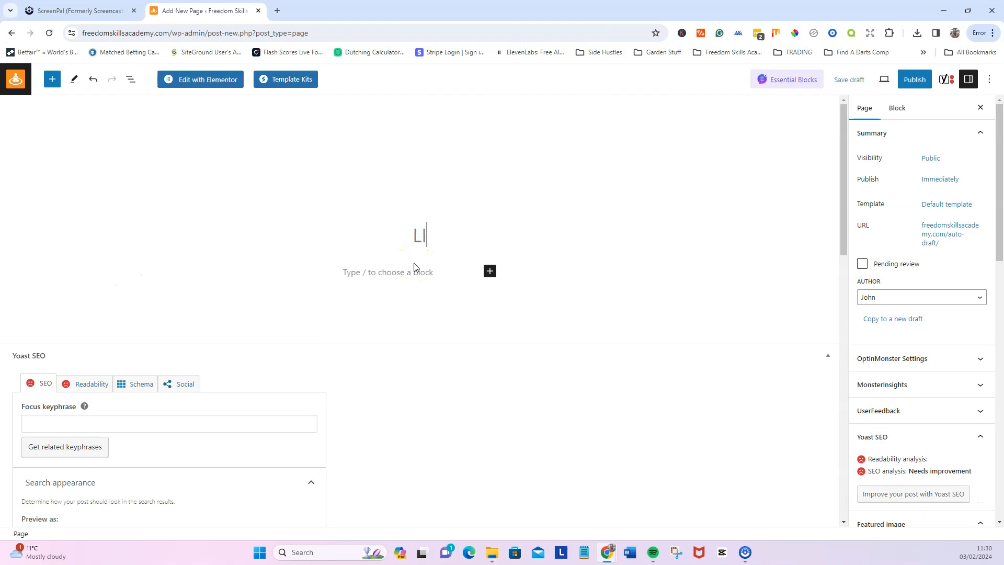
pyautogui.write('NKS_')
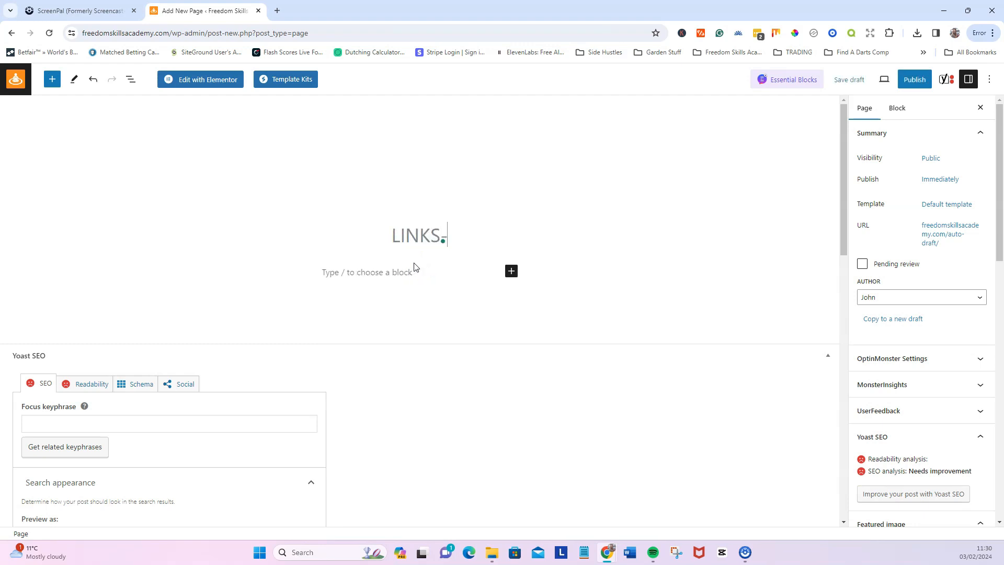
pyautogui.write('YT')
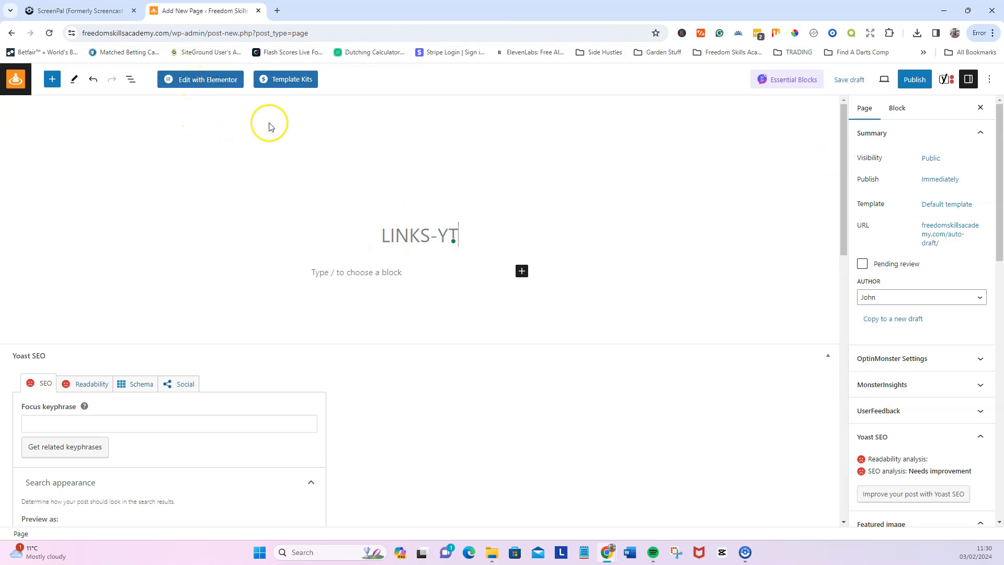
pyautogui.click(218, 80)
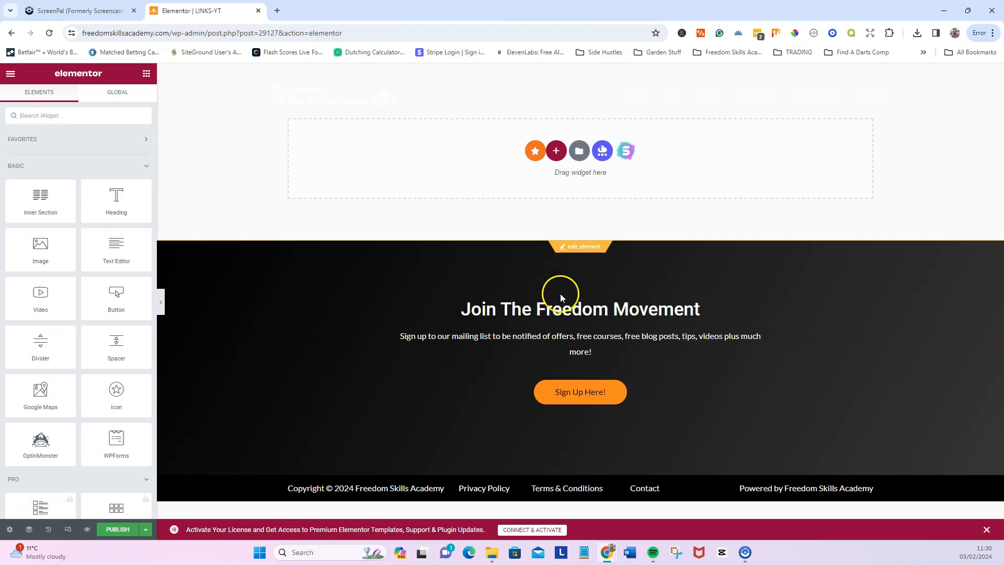
# Set the page layout to Elementor Canvas in the page settings
pyautogui.scroll(-3, 39, 387)
pyautogui.scroll(1, 65, 403)
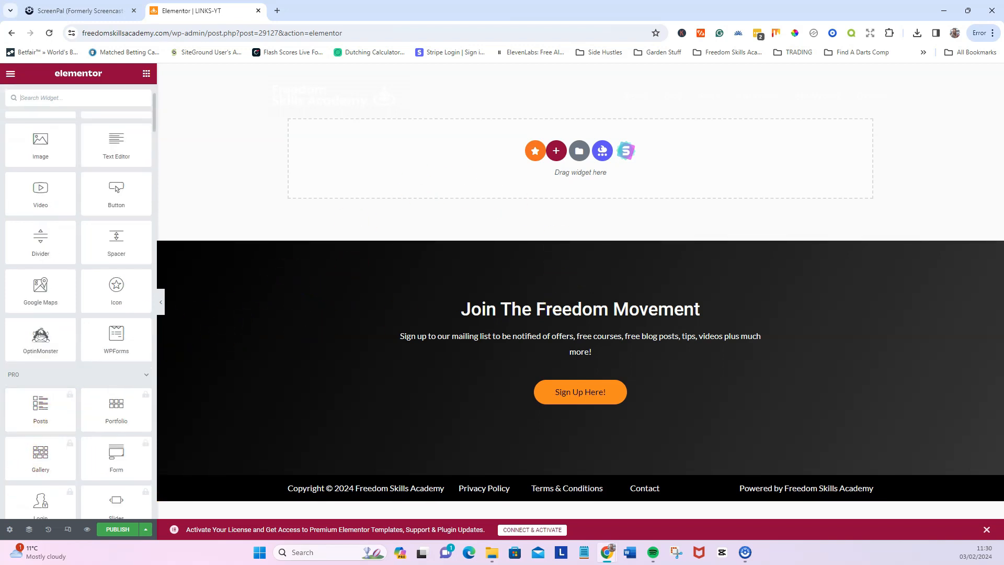
pyautogui.click(10, 529)
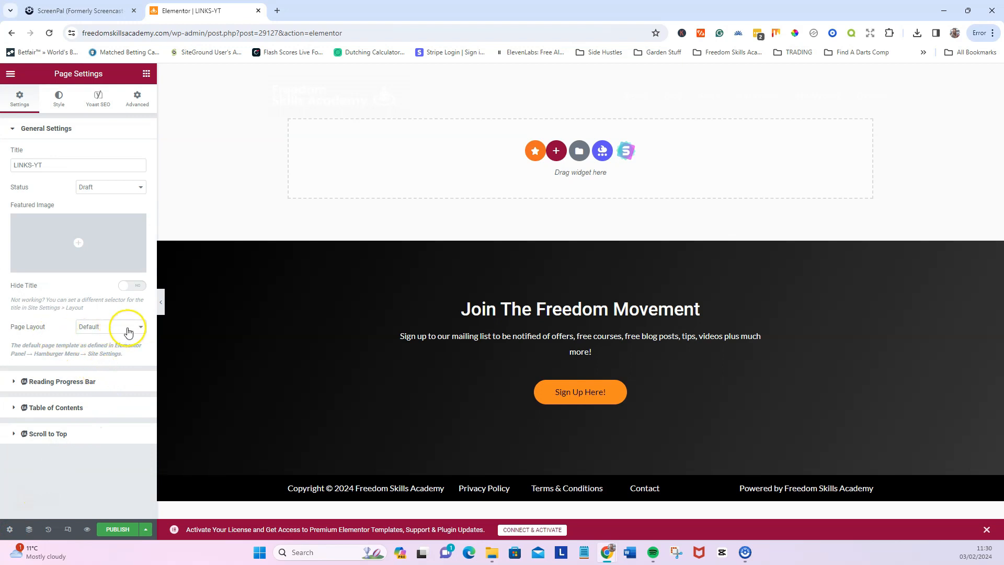
pyautogui.click(133, 328)
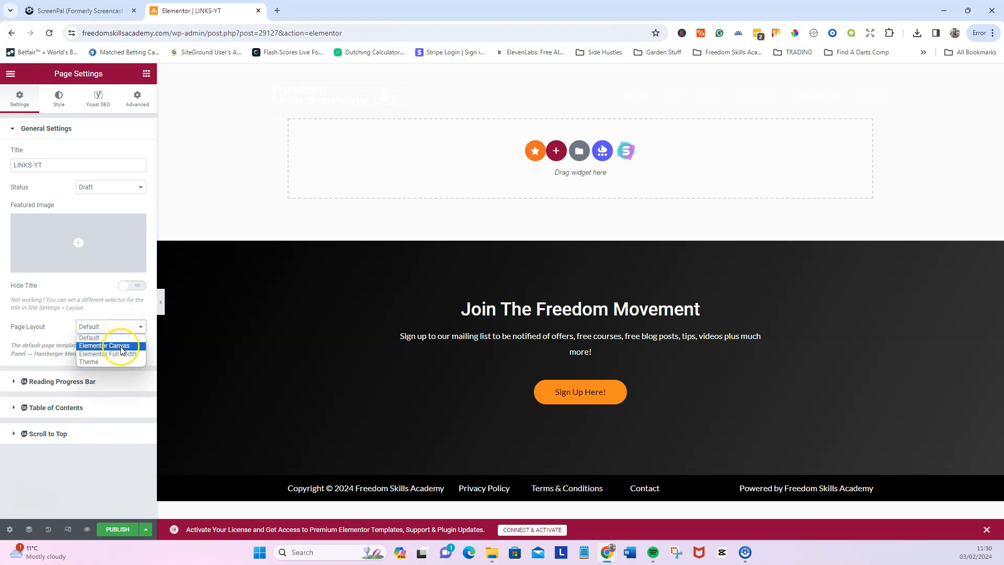
pyautogui.click(122, 346)
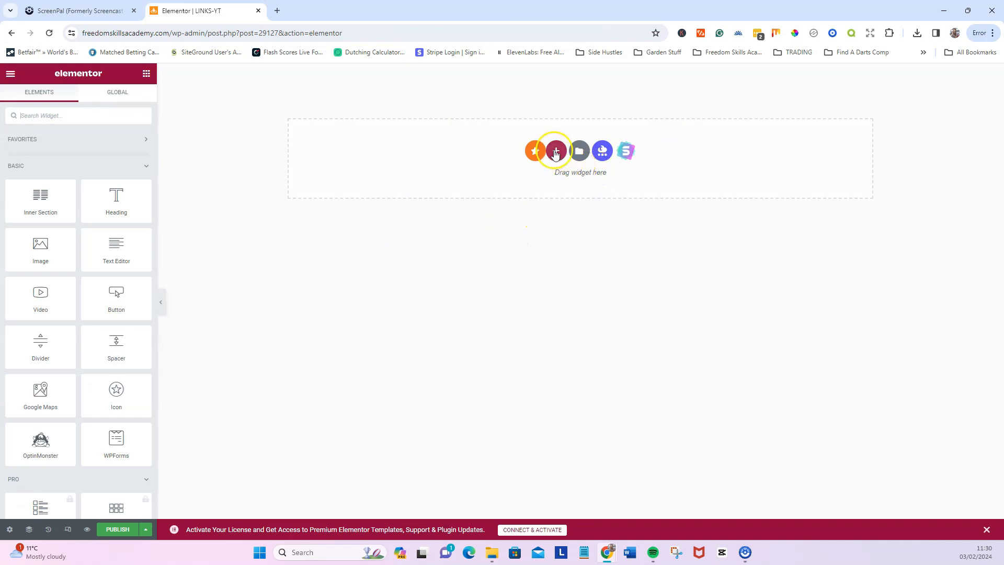
# Add a single-column section and give it a classic background in the orange colour fc8c00
pyautogui.click(555, 151)
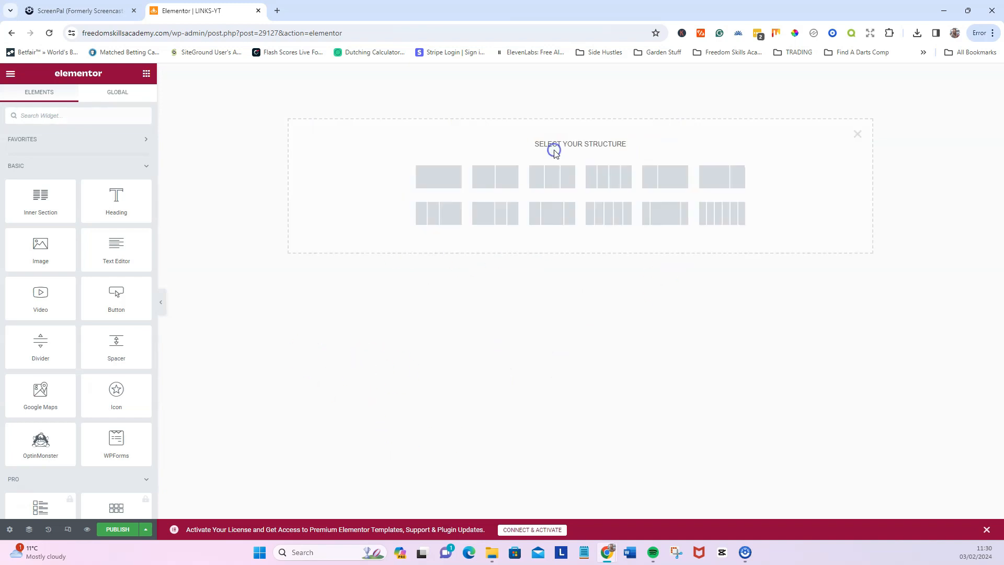
pyautogui.click(437, 177)
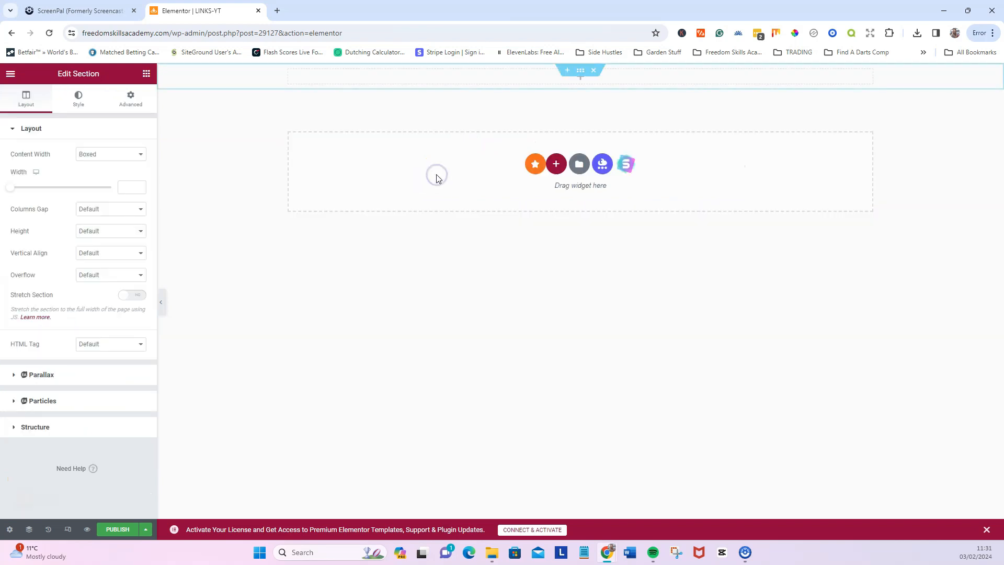
pyautogui.click(579, 71)
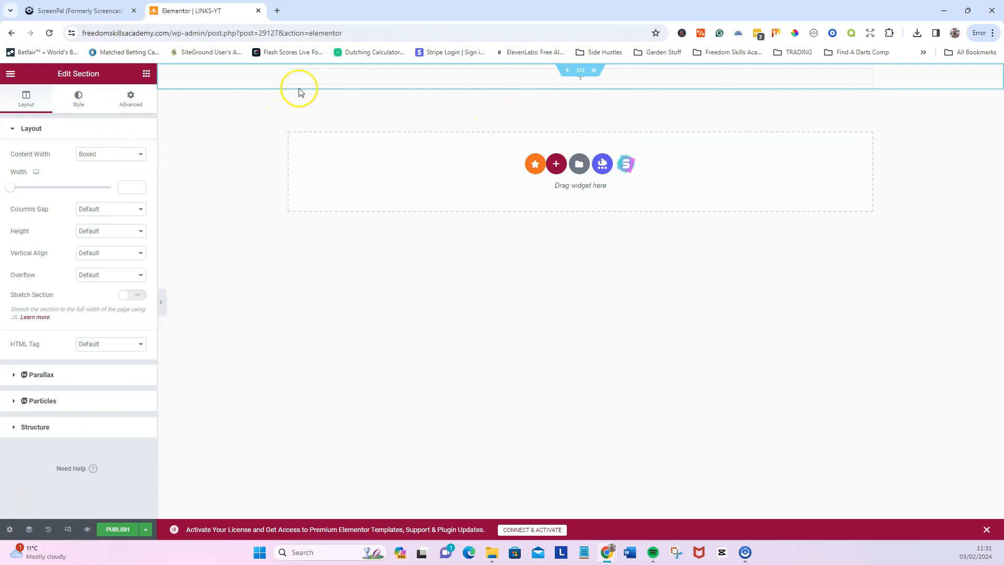
pyautogui.click(79, 100)
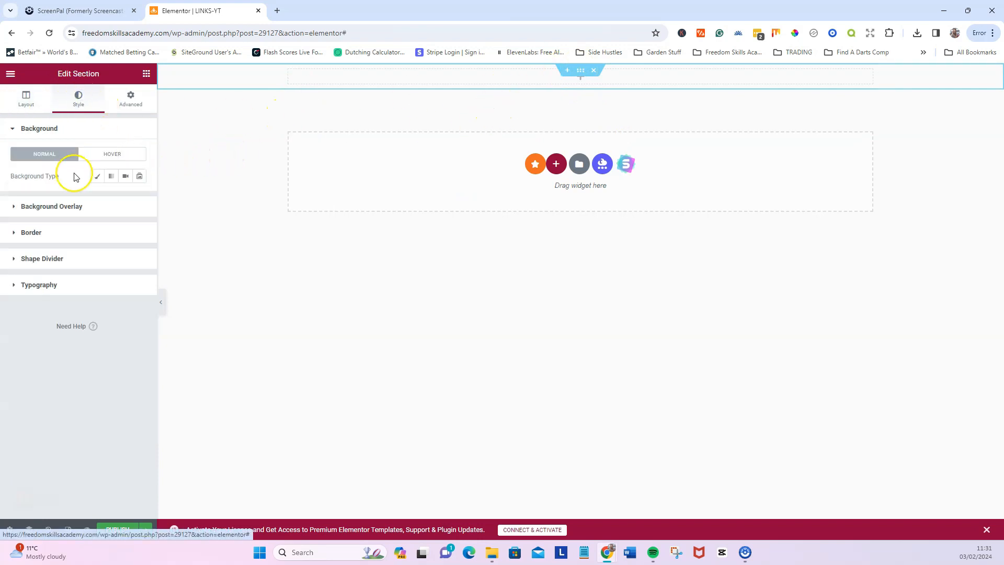
pyautogui.click(97, 176)
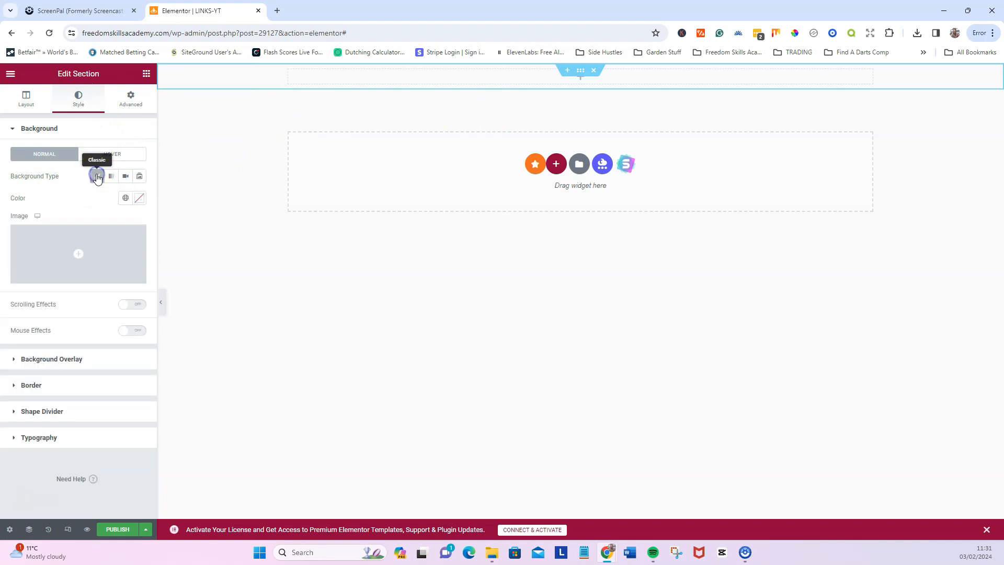
pyautogui.click(137, 198)
pyautogui.click(50, 359)
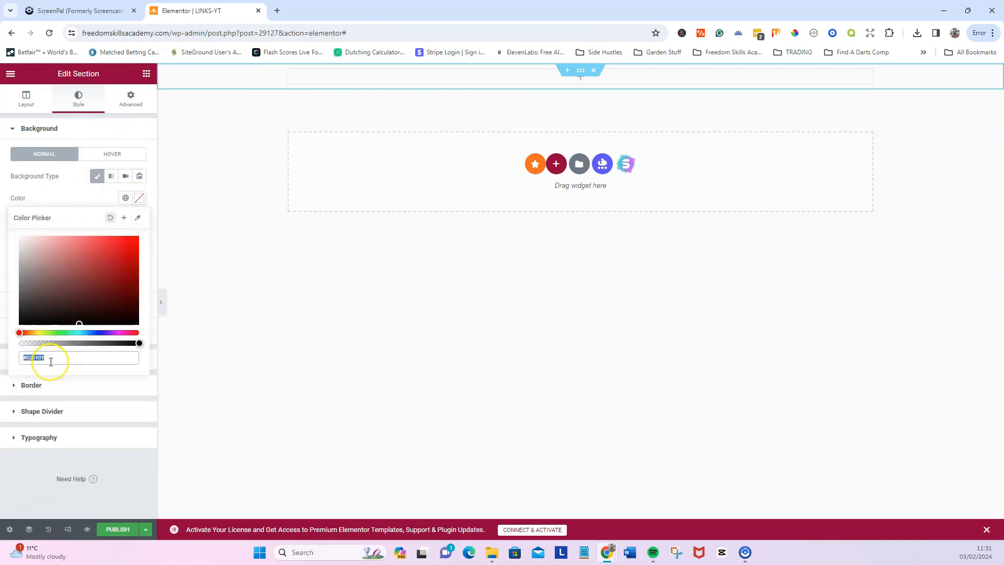
pyautogui.write('fc8c00')
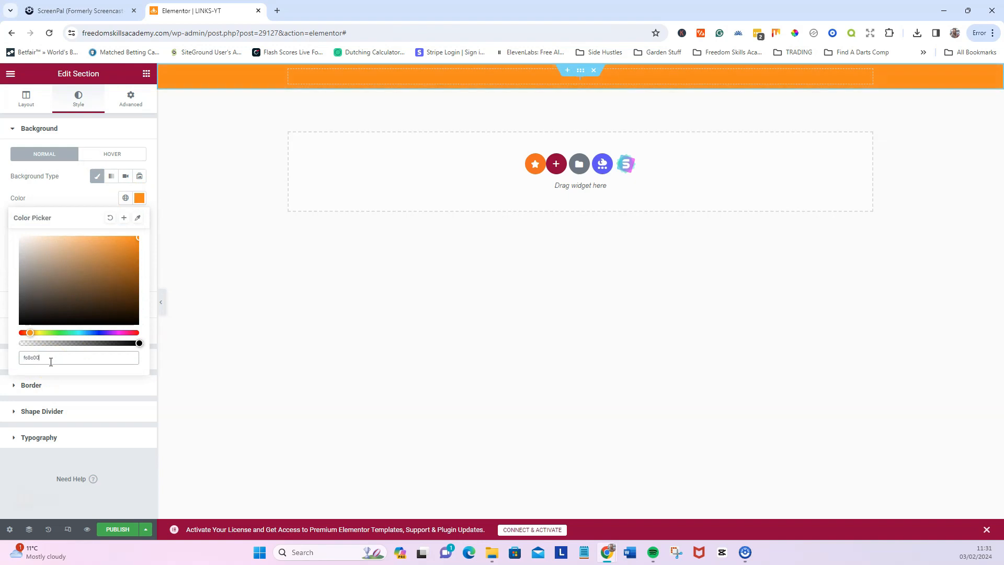
pyautogui.click(101, 198)
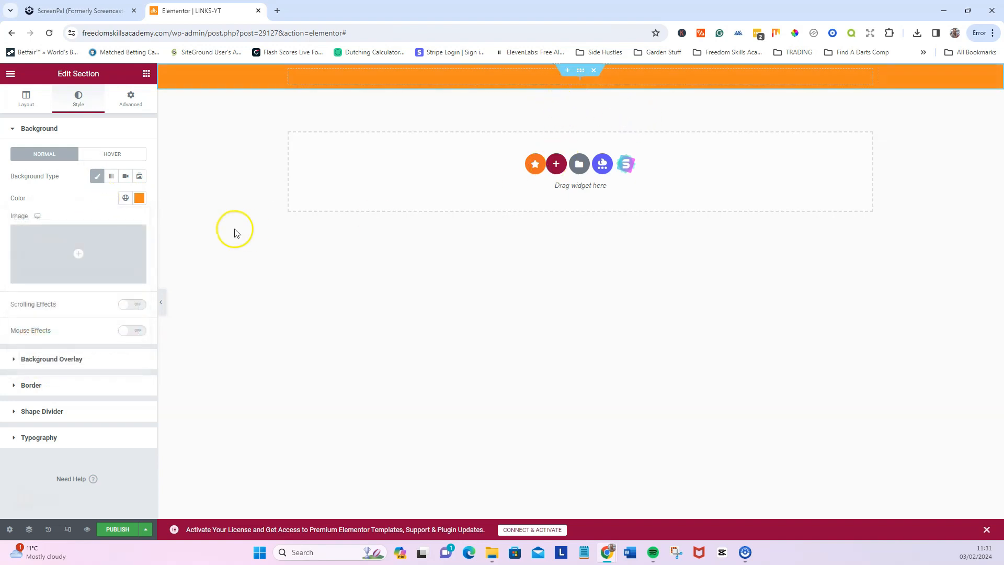
# Set the height of the orange section to Fit To Screen
pyautogui.click(25, 96)
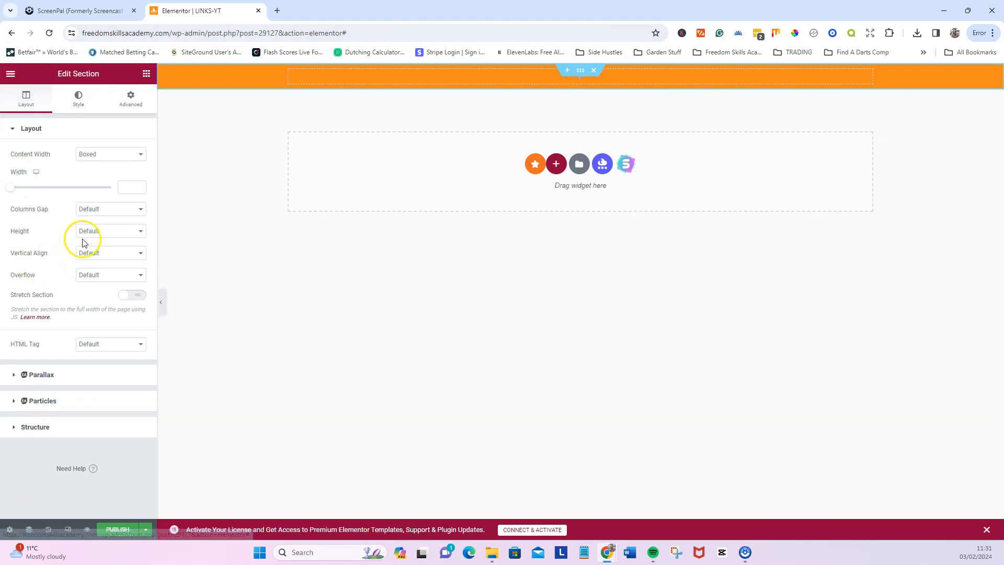
pyautogui.click(99, 230)
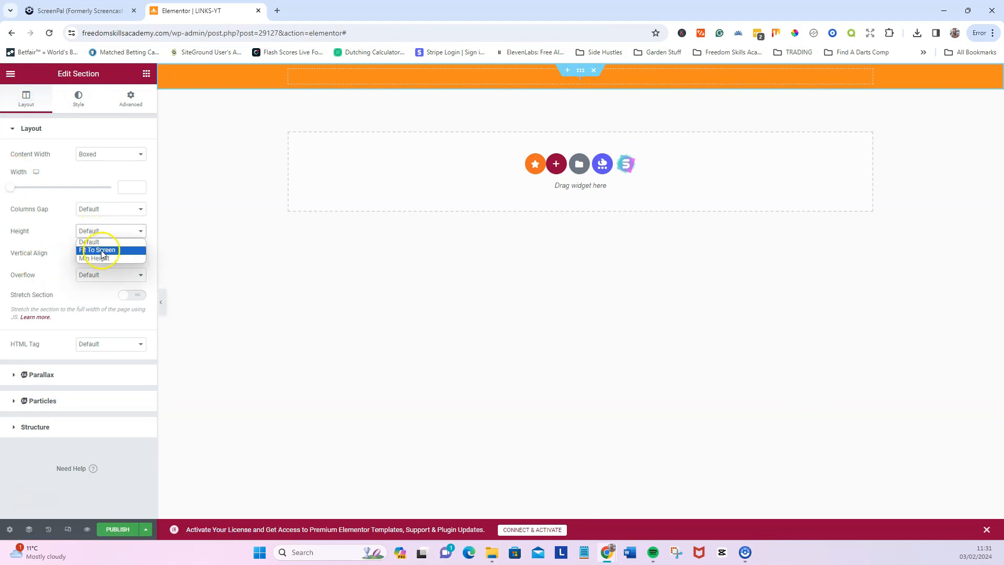
pyautogui.click(102, 249)
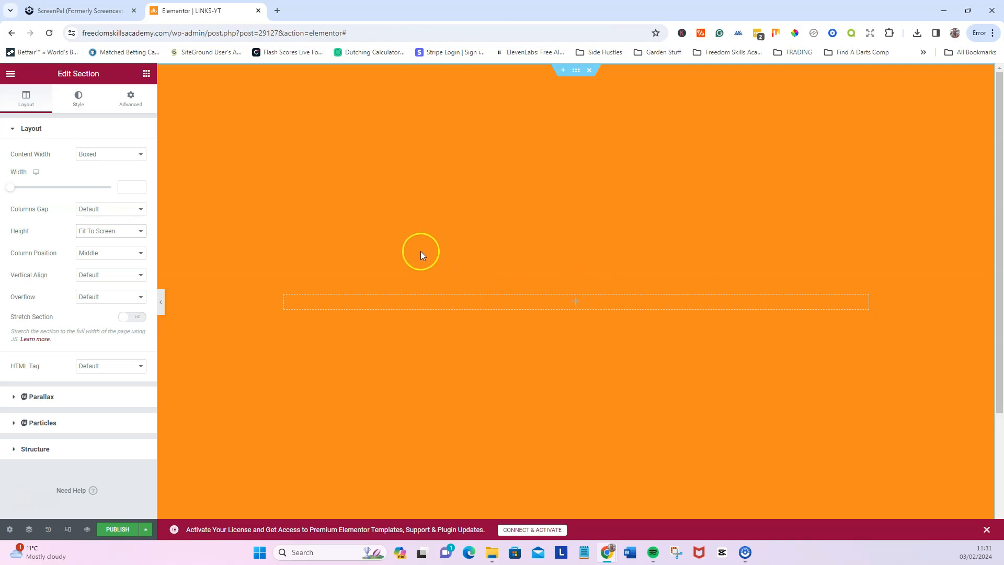
# Add an image widget to the section using logo-trans-5.png from the media library and set its width to 50%
pyautogui.click(146, 73)
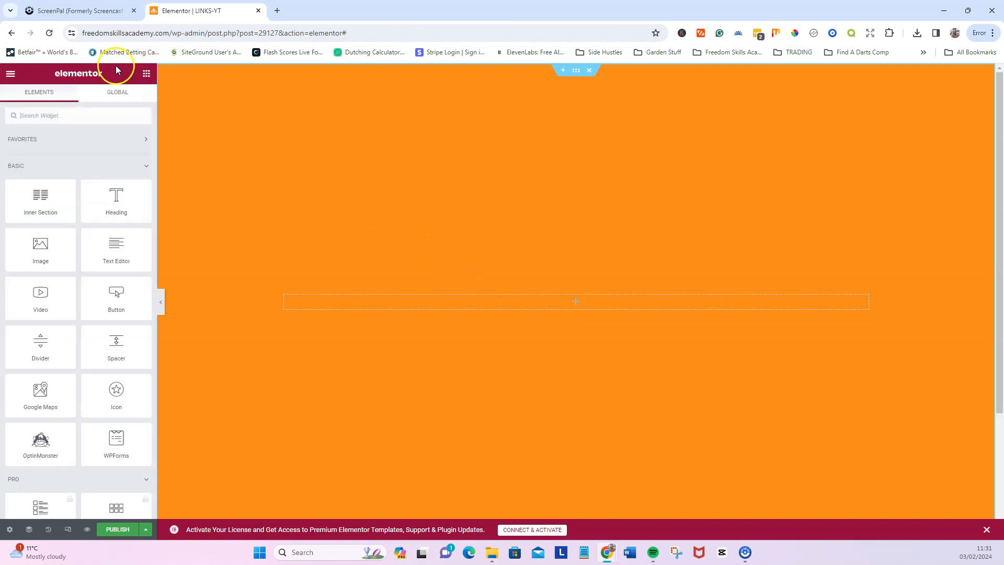
pyautogui.moveTo(41, 247); pyautogui.dragTo(587, 301)
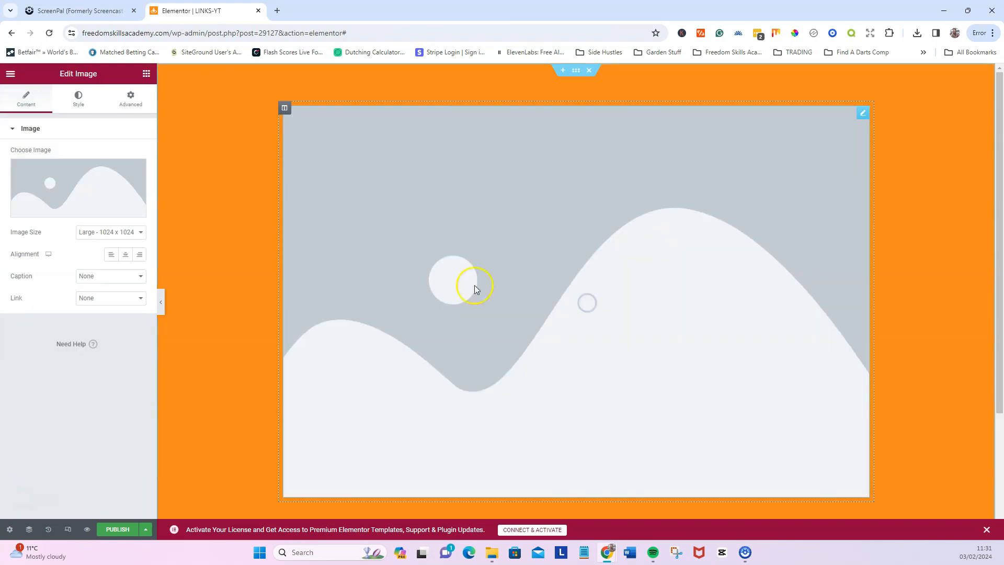
pyautogui.click(96, 208)
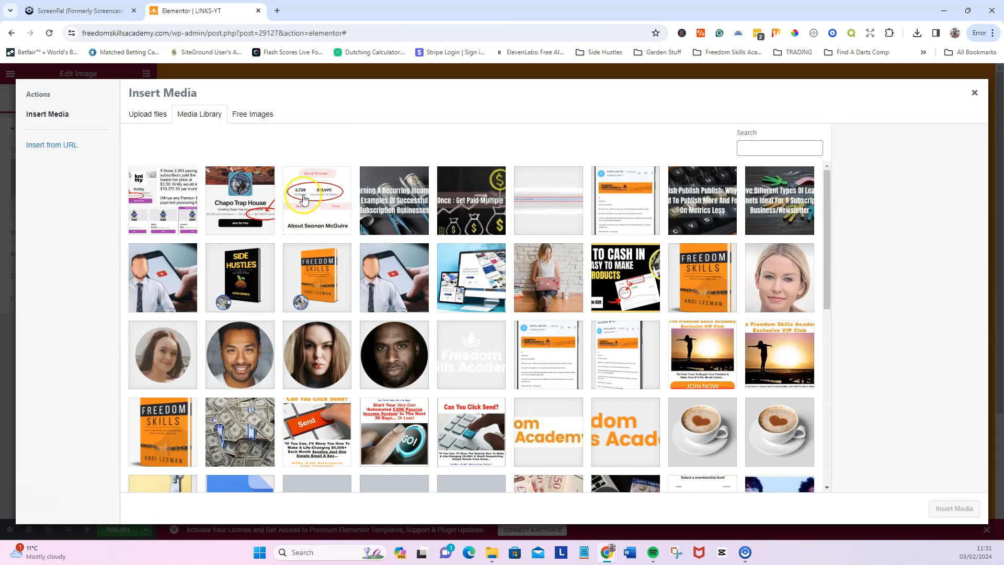
pyautogui.click(472, 361)
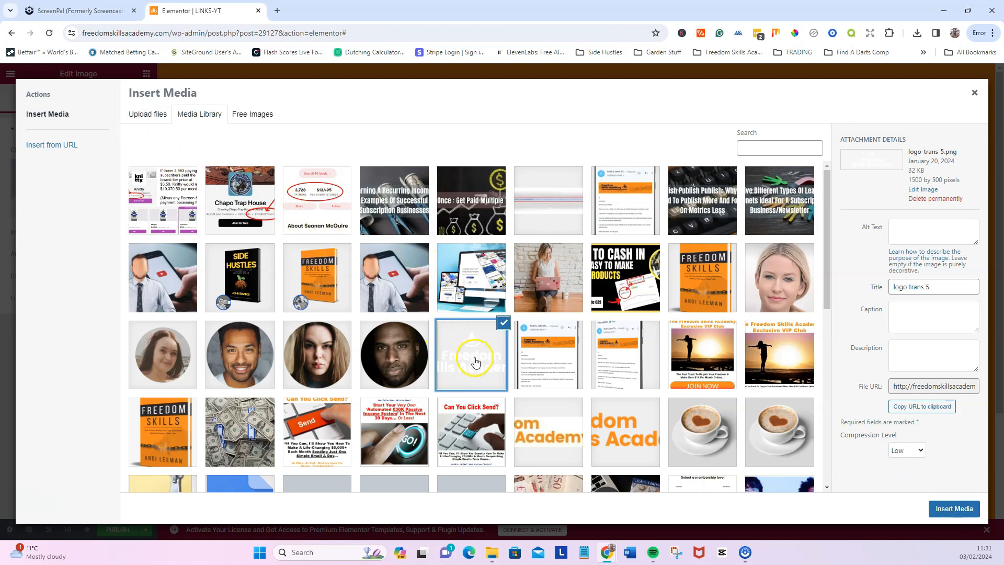
pyautogui.click(950, 512)
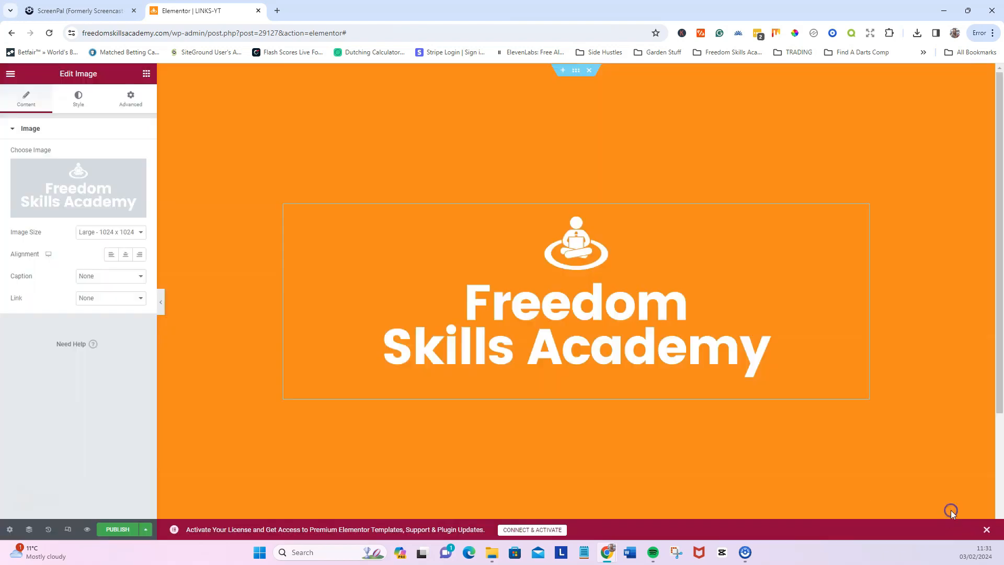
pyautogui.click(80, 100)
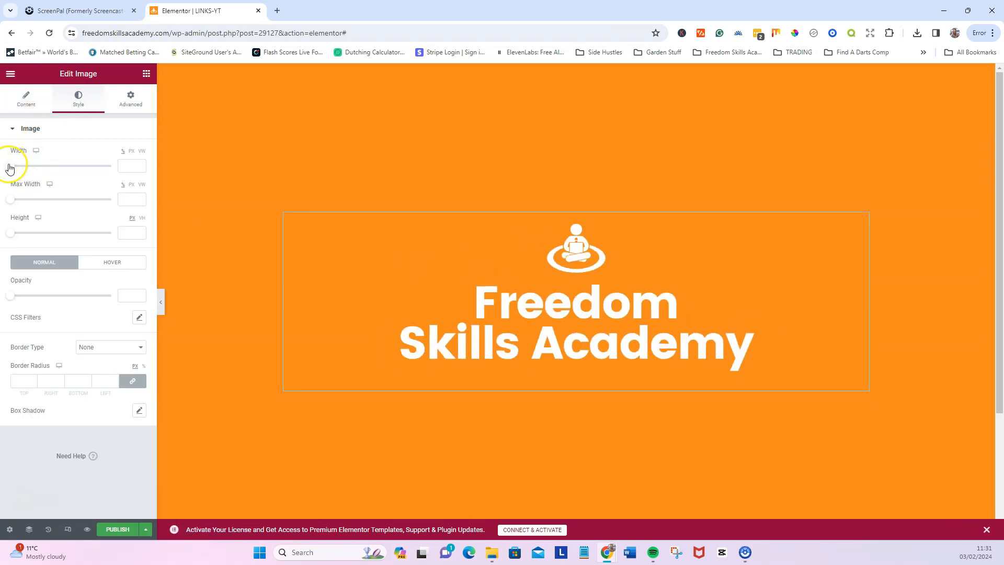
pyautogui.moveTo(9, 166); pyautogui.dragTo(59, 166)
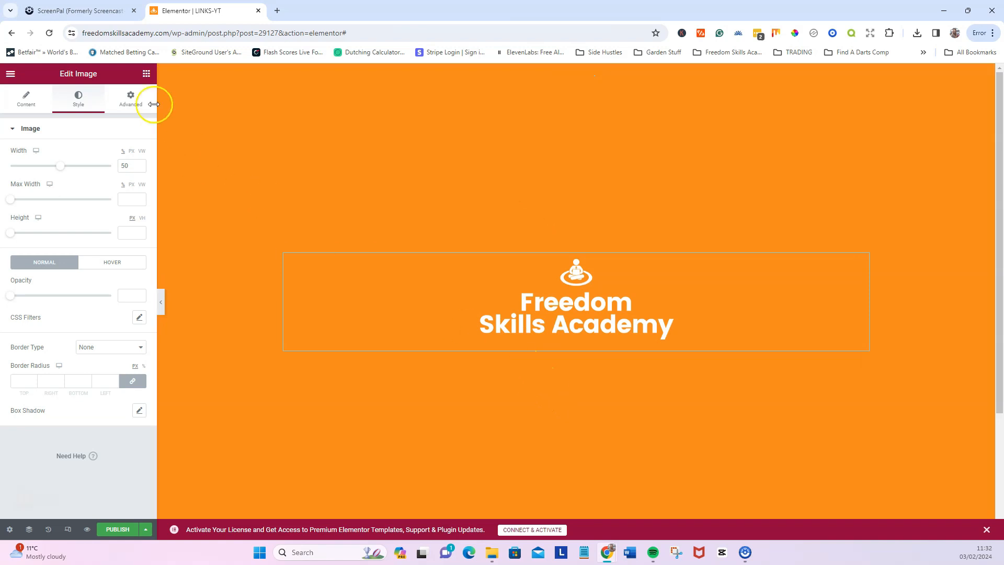
# Add a button widget below the logo and align it to the centre
pyautogui.click(146, 75)
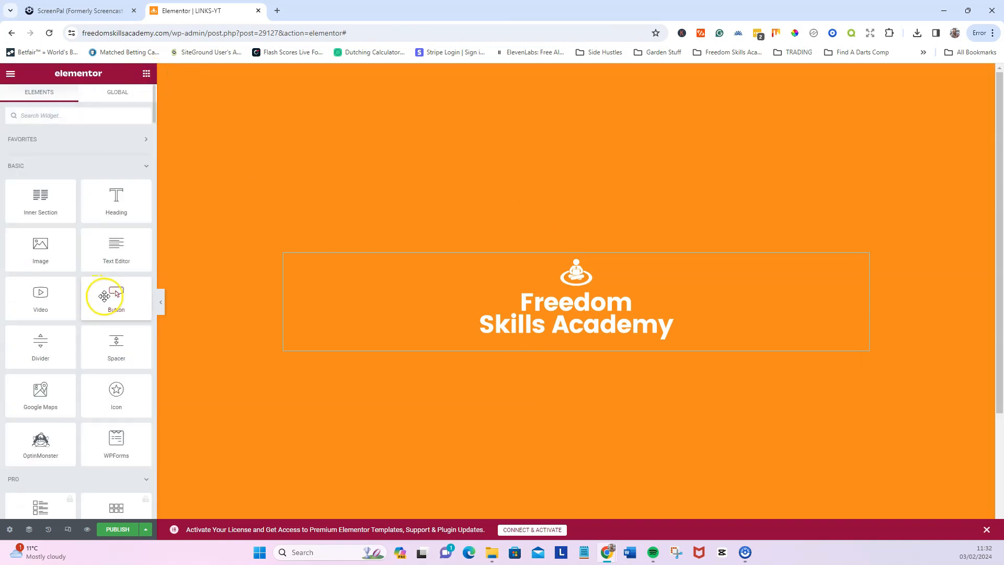
pyautogui.moveTo(116, 298); pyautogui.dragTo(566, 349)
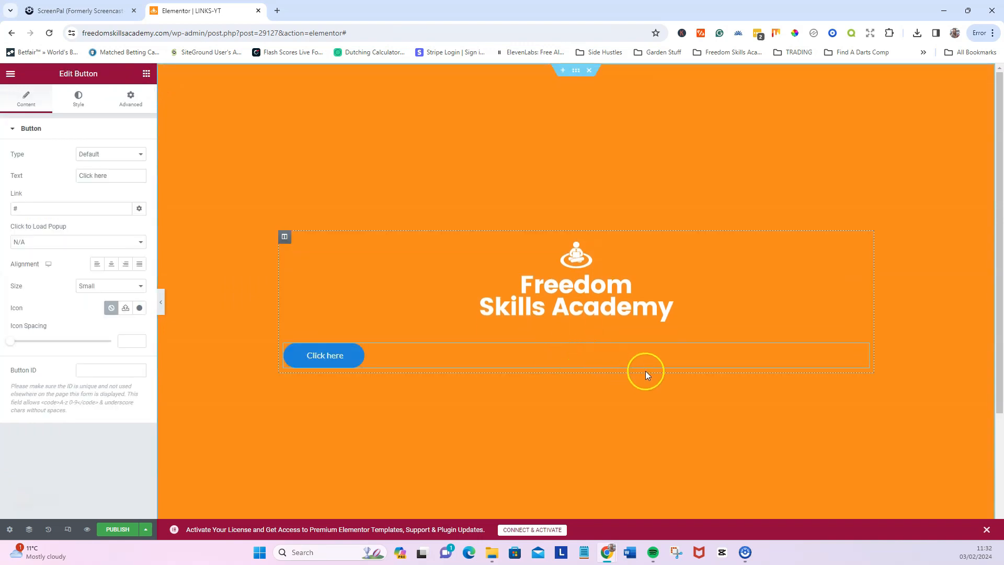
pyautogui.rightClick(863, 352)
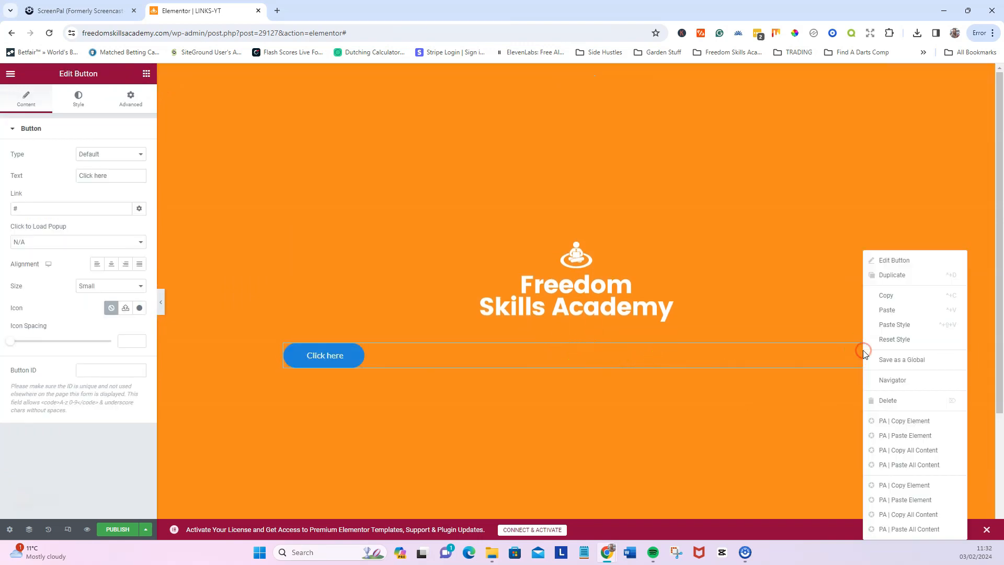
pyautogui.click(589, 405)
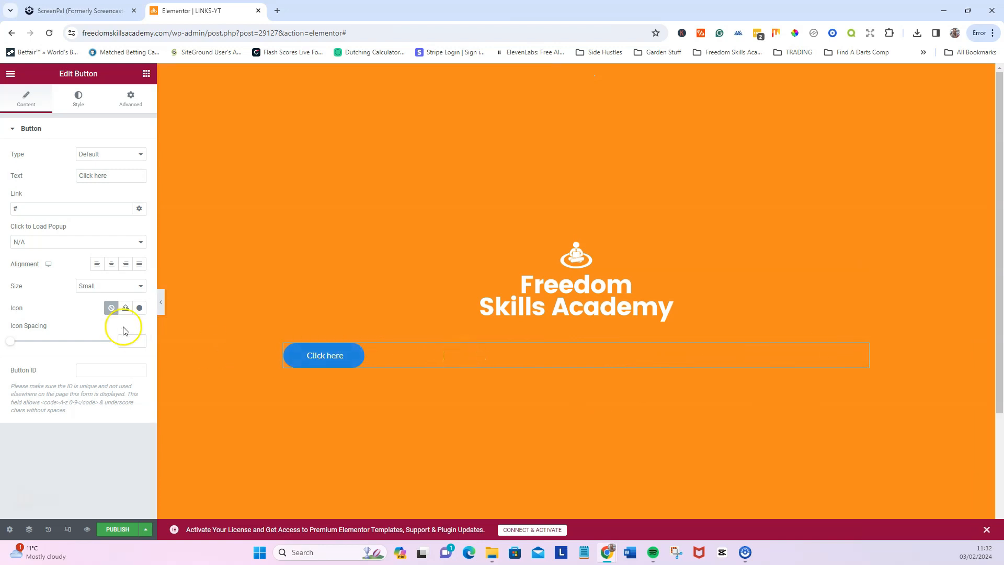
pyautogui.click(109, 265)
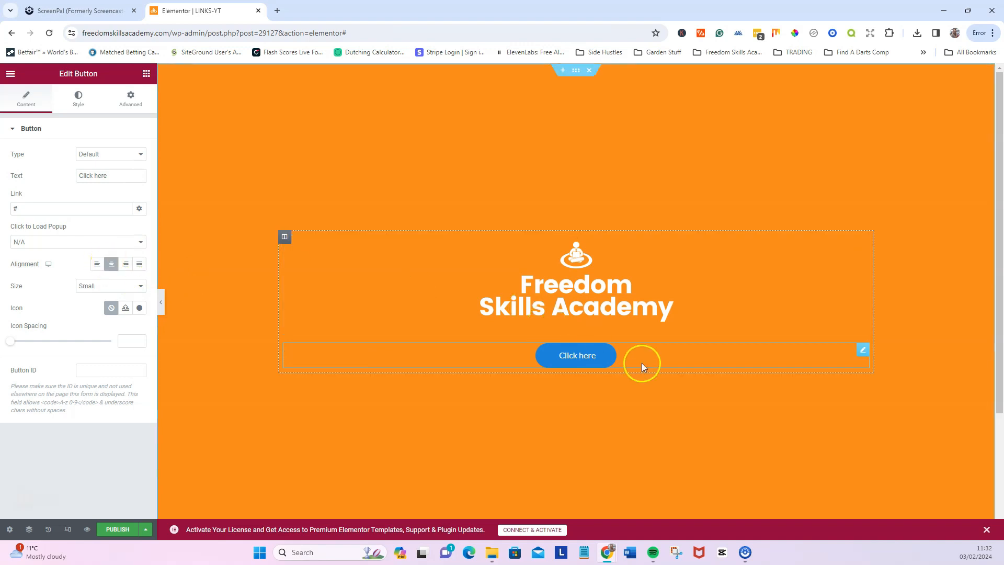
# Duplicate the centred button three times to make a stack of four buttons under the logo
pyautogui.rightClick(865, 354)
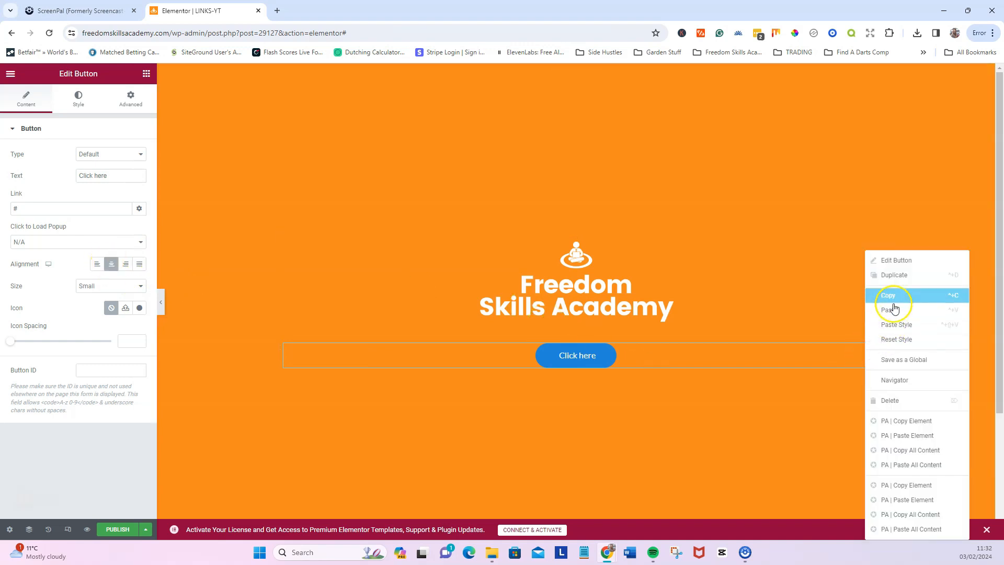
pyautogui.click(895, 275)
pyautogui.rightClick(865, 365)
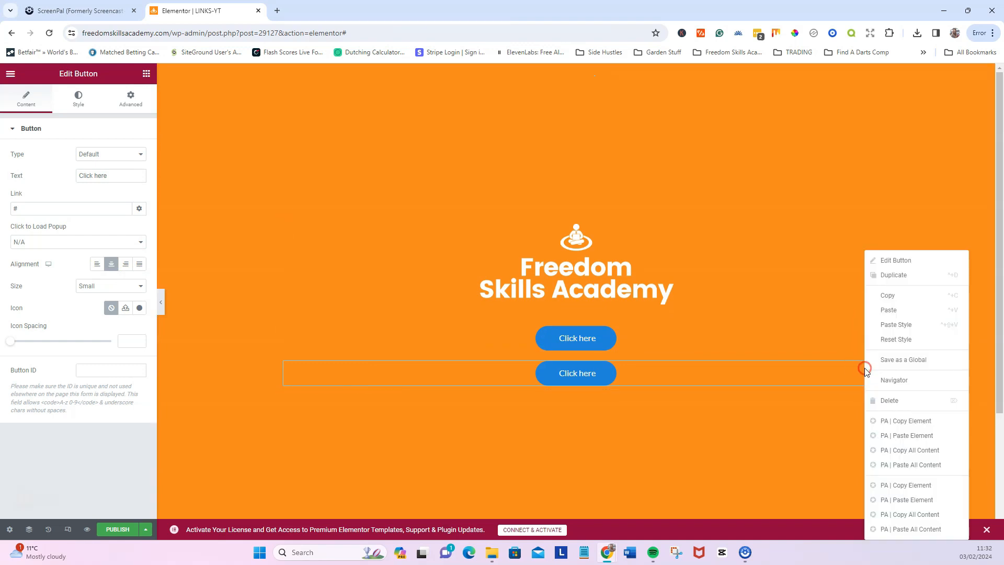
pyautogui.click(903, 281)
pyautogui.rightClick(865, 385)
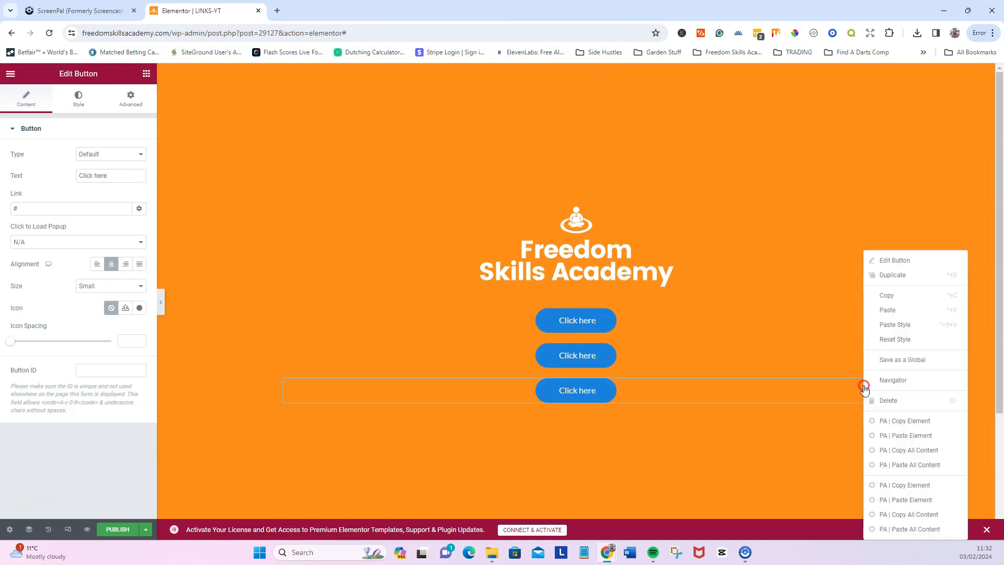
pyautogui.click(897, 281)
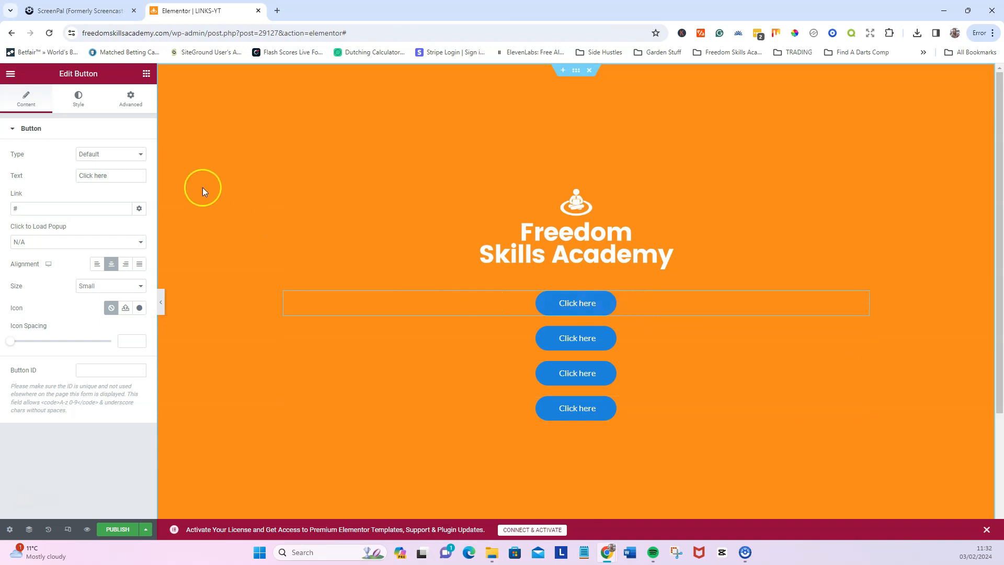
# Set the first button's text to "Get On The Newsletter" and insert the outlined newspaper icon from the icon library
pyautogui.moveTo(127, 176); pyautogui.dragTo(96, 174)
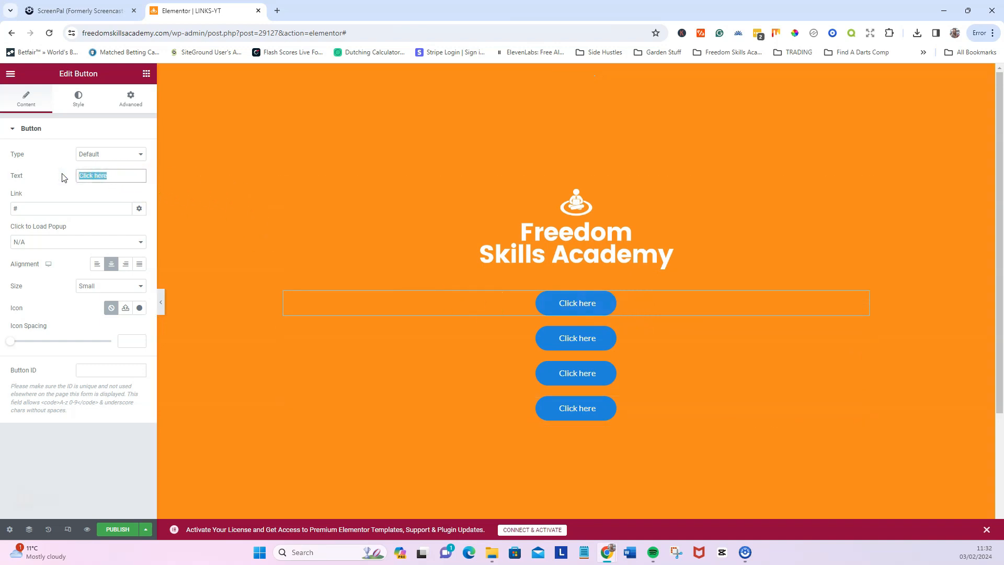
pyautogui.write('Get On The Newsletter')
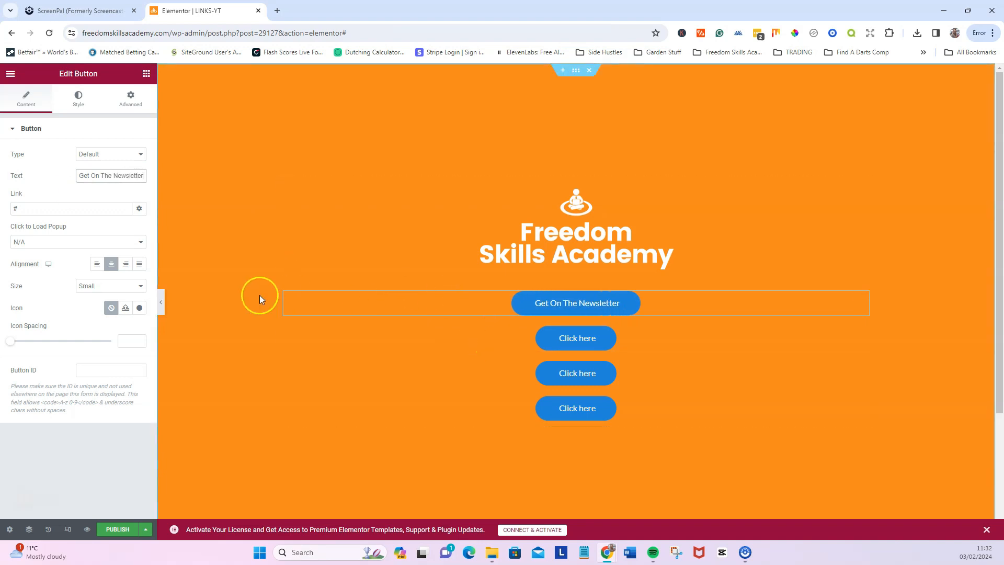
pyautogui.click(139, 310)
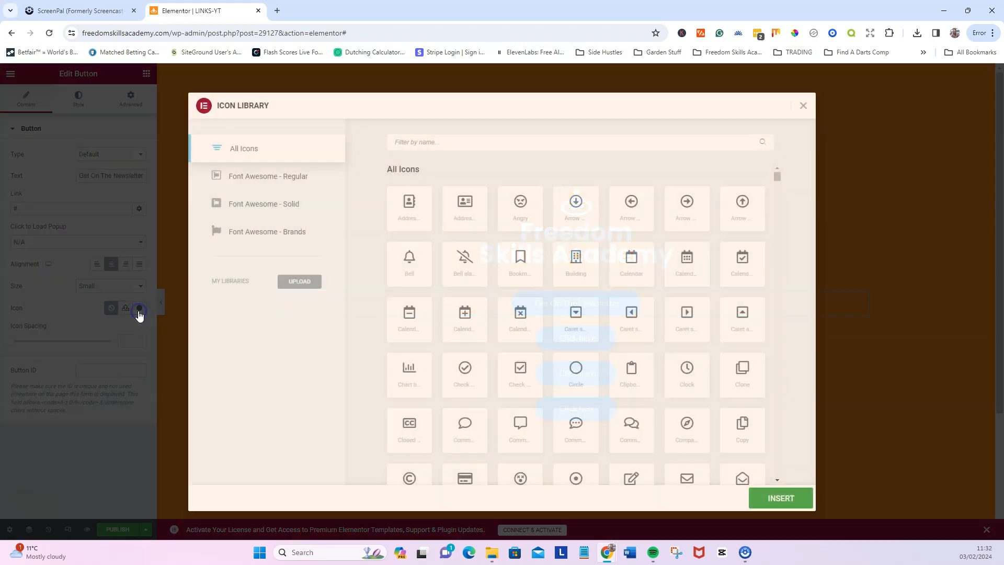
pyautogui.click(406, 142)
pyautogui.write('new')
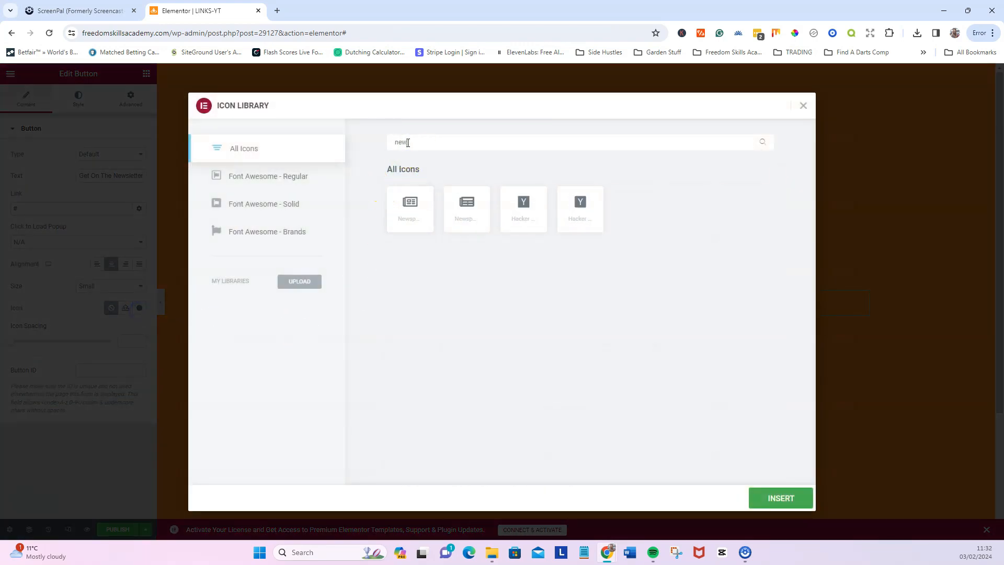
pyautogui.write('s')
pyautogui.click(410, 207)
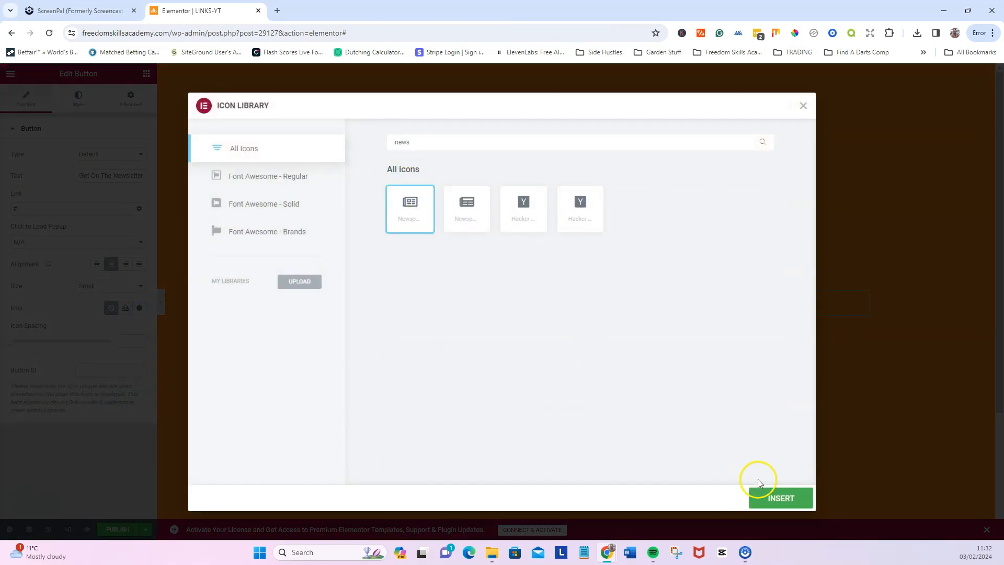
pyautogui.click(771, 495)
# Set the second button's text to "The Freedom Hustles Podcast" and insert the Podcast icon from the icon library
pyautogui.click(644, 341)
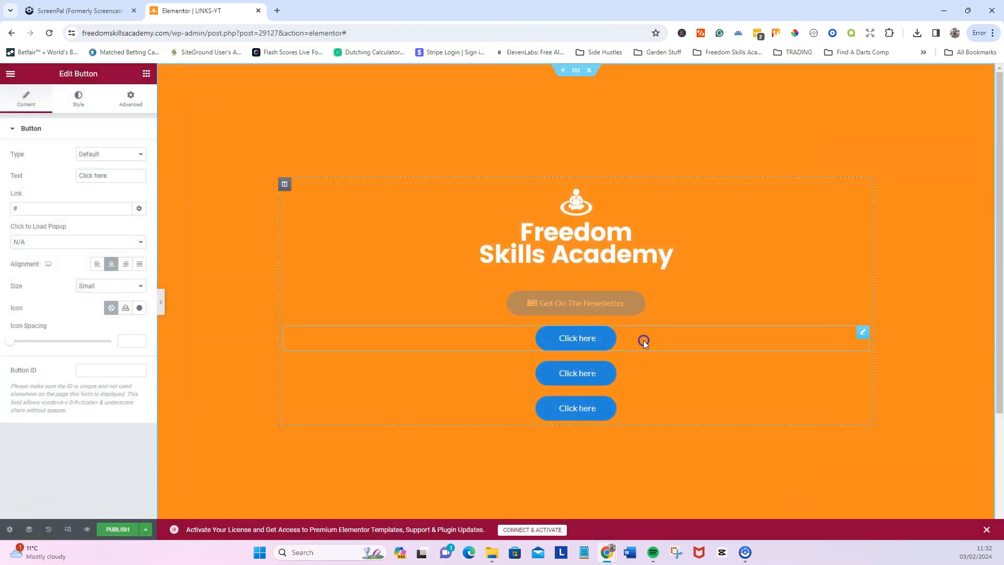
pyautogui.moveTo(117, 176); pyautogui.dragTo(56, 176)
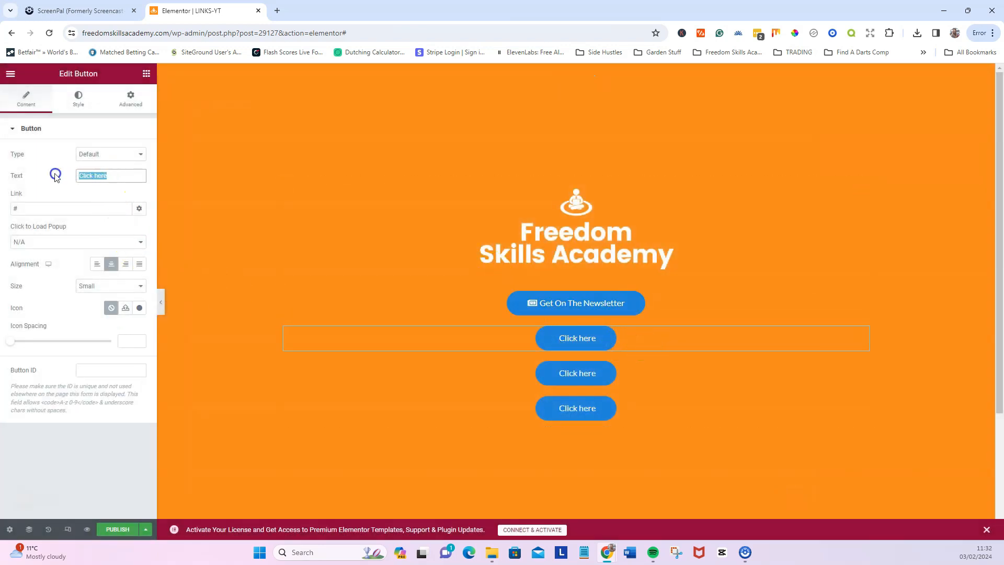
pyautogui.write('The')
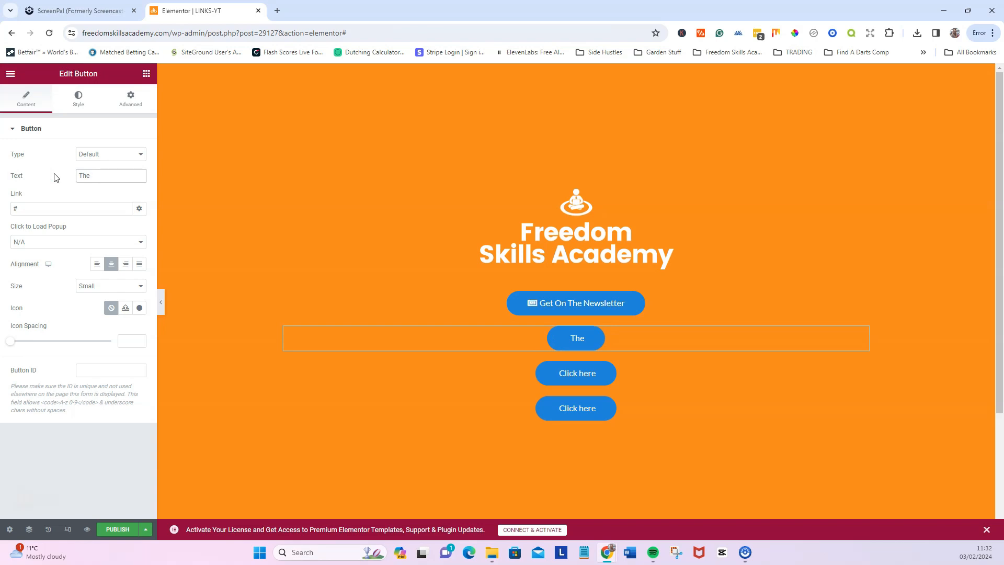
pyautogui.write(' Freedom Hustles Podcast')
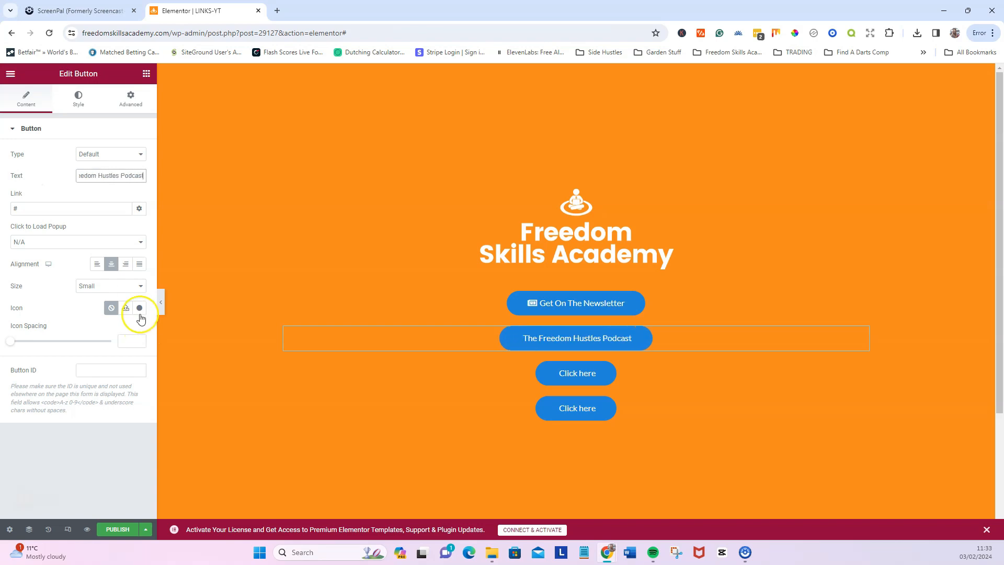
pyautogui.click(140, 314)
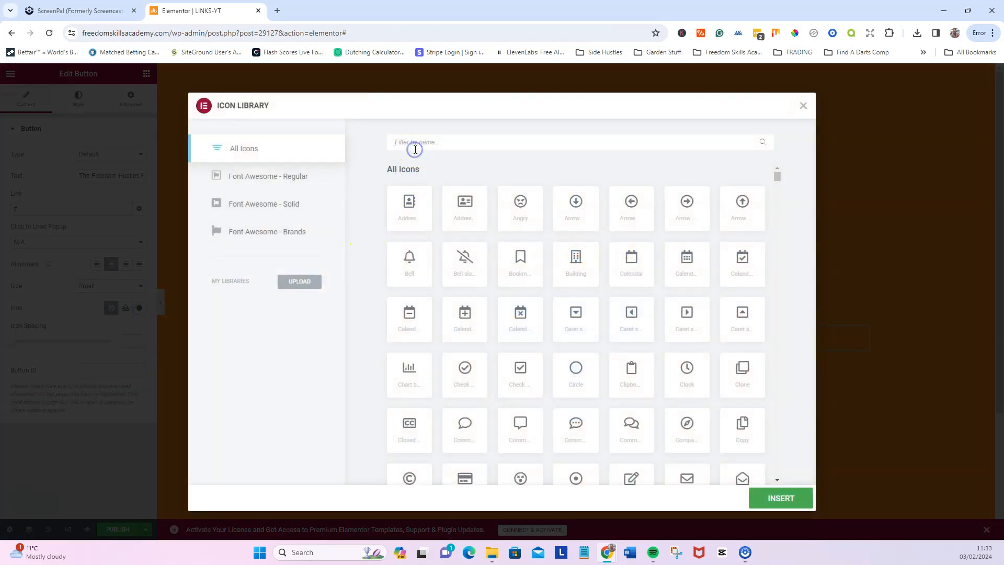
pyautogui.write('pod')
pyautogui.click(410, 199)
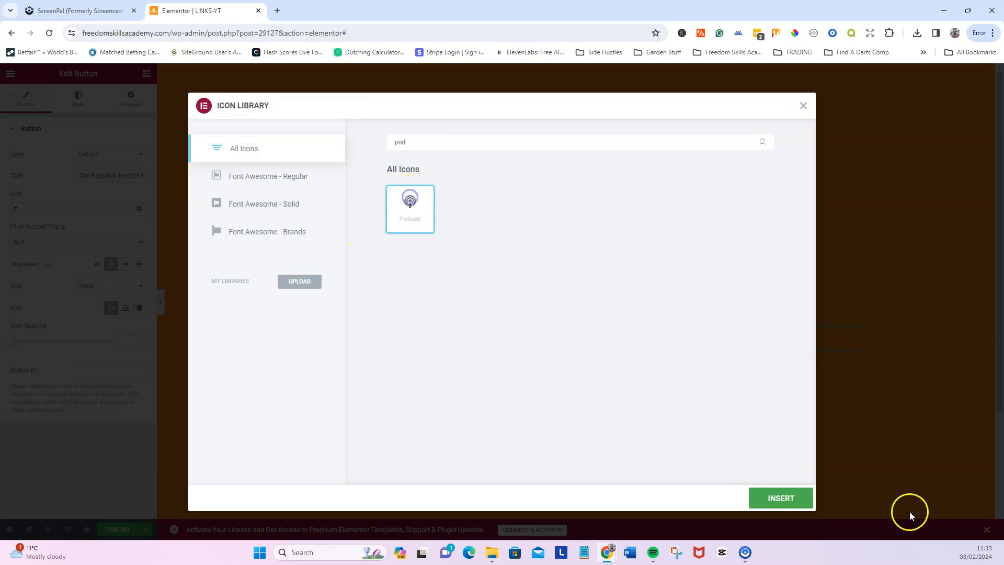
pyautogui.click(804, 503)
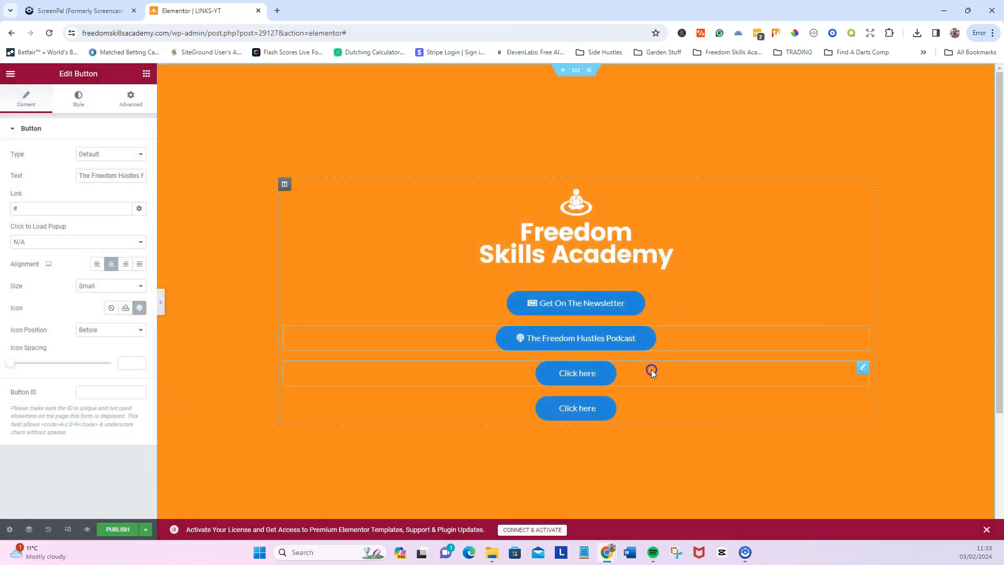
# Set the third button's text to "The VIP Club" and insert the circled right-arrow icon from the icon library
pyautogui.click(652, 371)
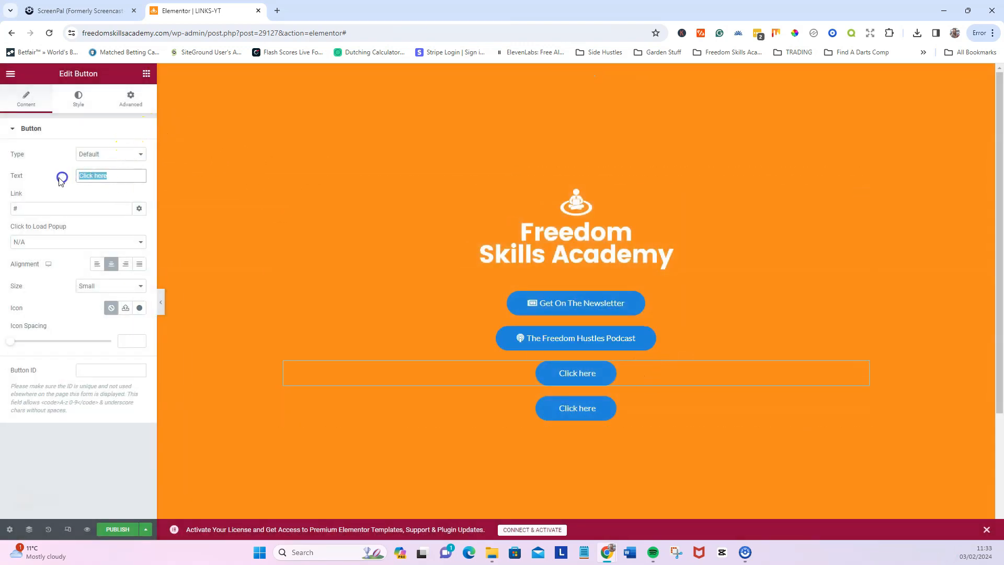
pyautogui.write('The VIP Club')
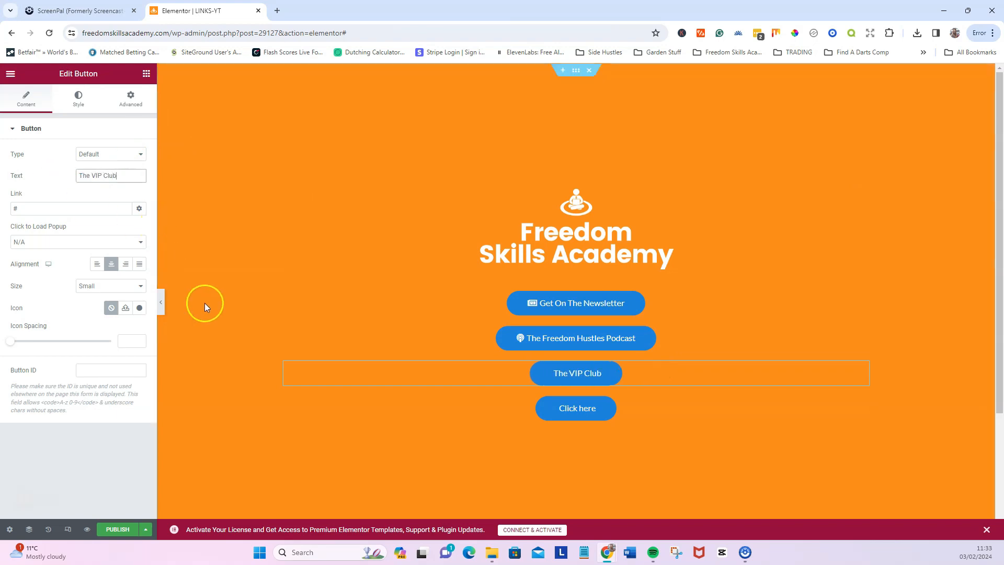
pyautogui.click(139, 307)
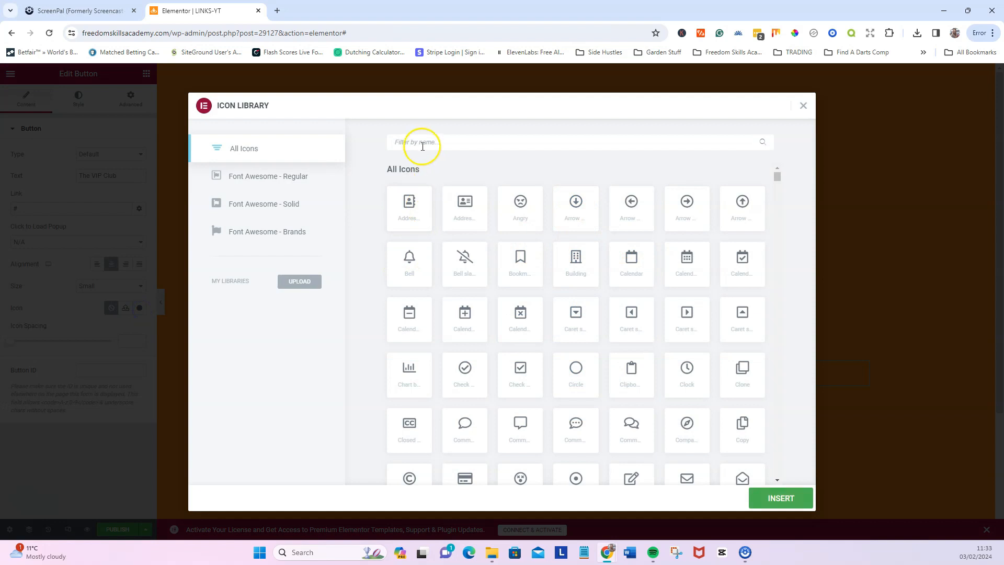
pyautogui.click(685, 205)
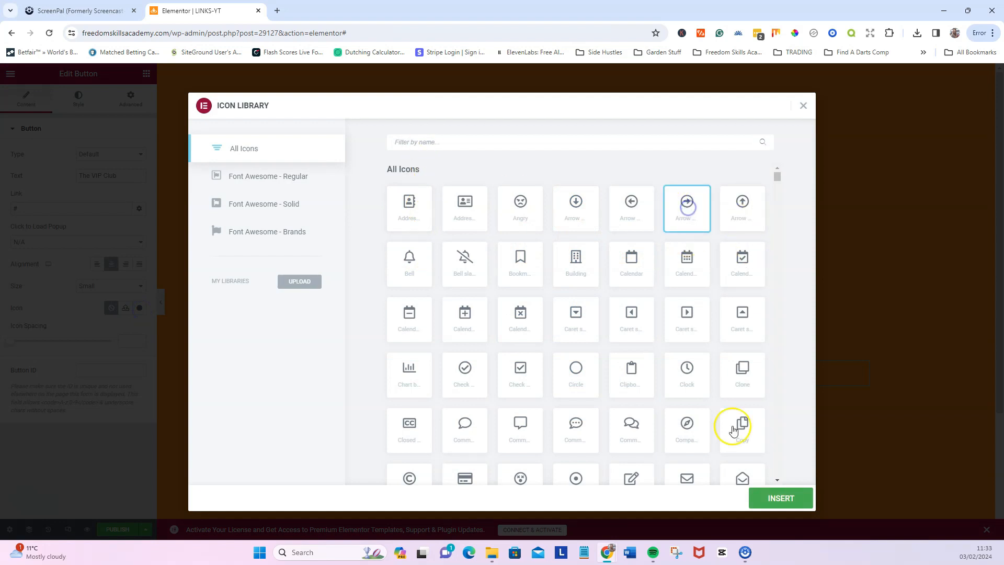
pyautogui.click(771, 499)
# Set the fourth button's text to "The Freedom Skills Academy" and insert the School icon from the icon library
pyautogui.click(631, 412)
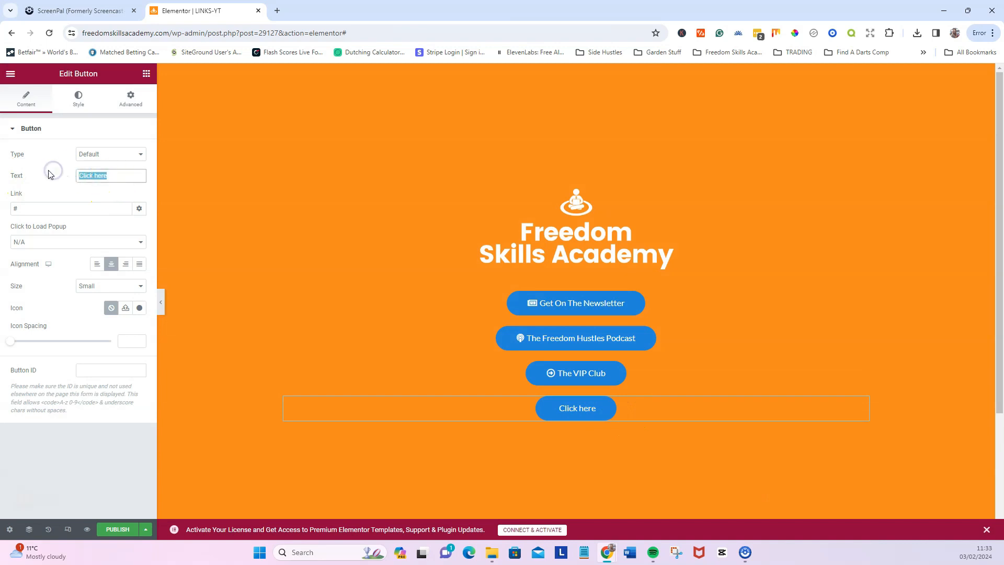
pyautogui.write('The Free')
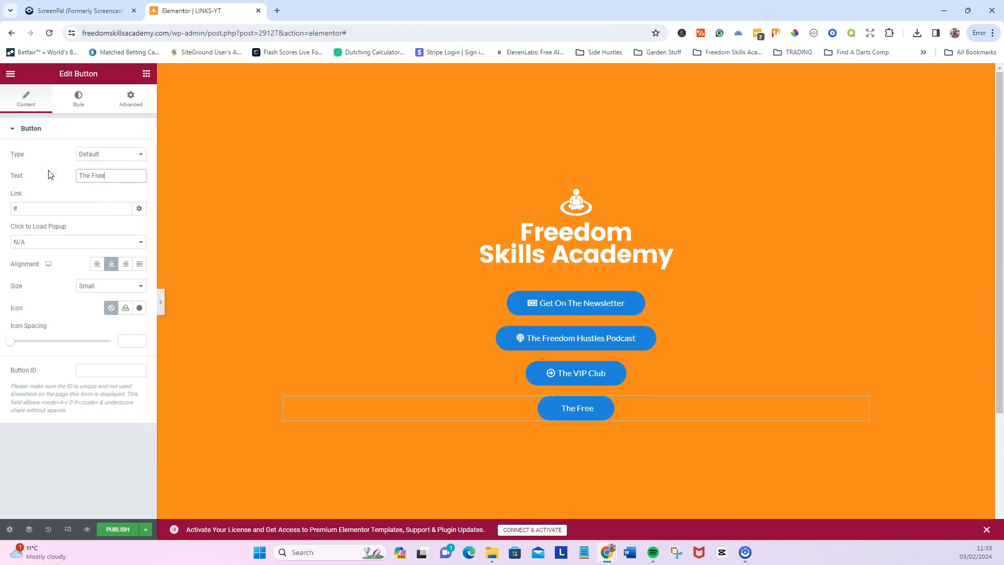
pyautogui.write('dome ')
pyautogui.write('k')
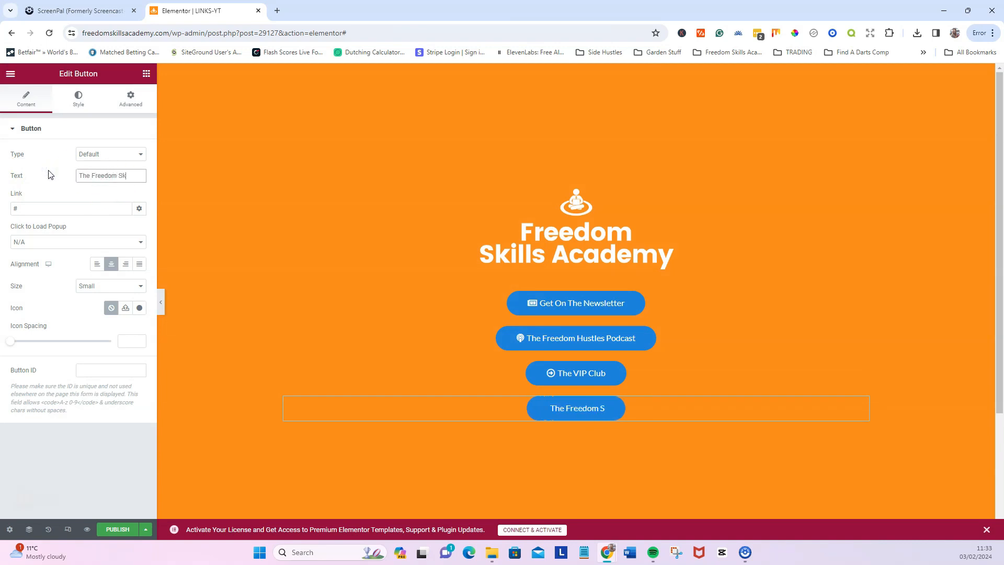
pyautogui.write('ills Academy')
pyautogui.click(55, 225)
pyautogui.click(139, 311)
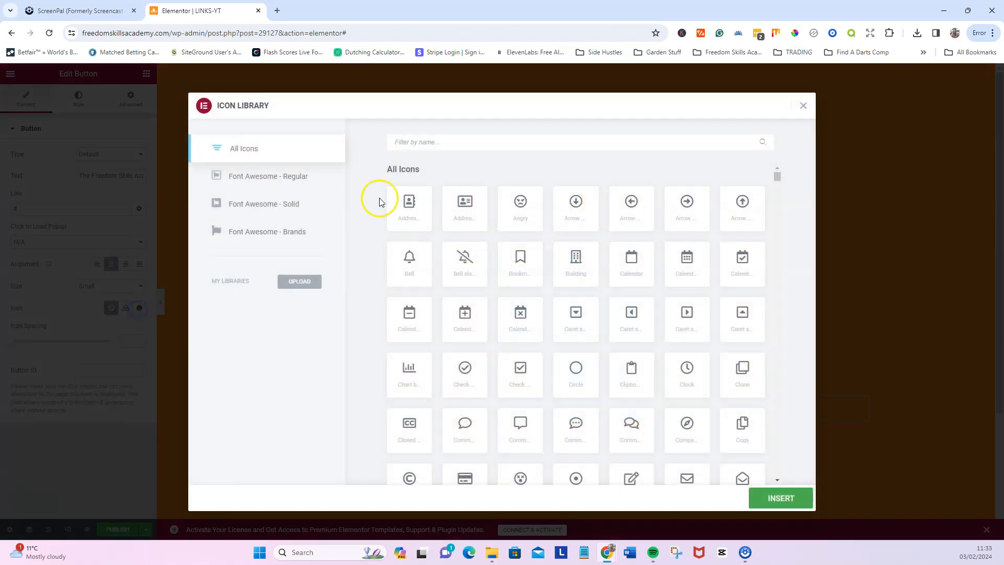
pyautogui.write('sch')
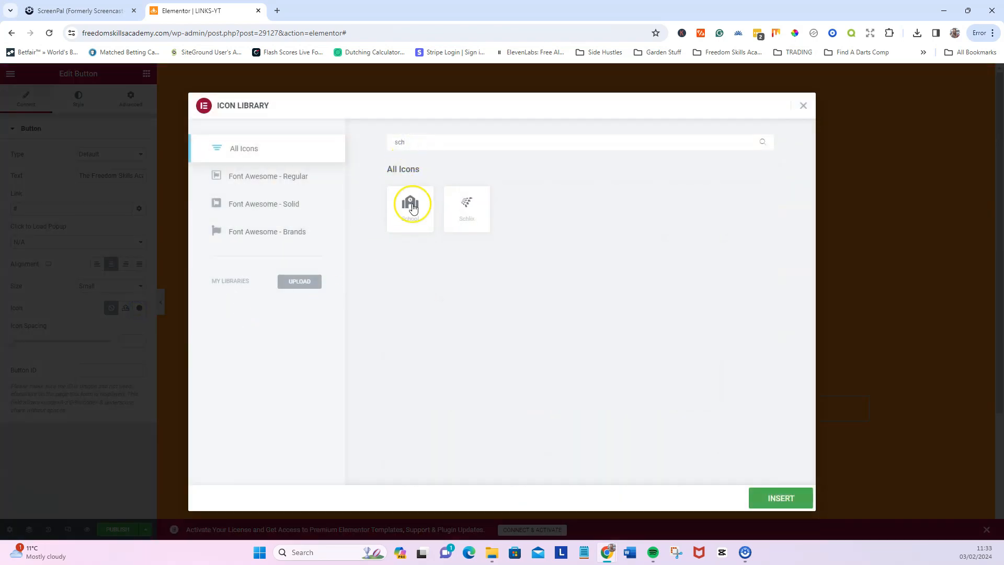
pyautogui.click(413, 219)
pyautogui.click(778, 499)
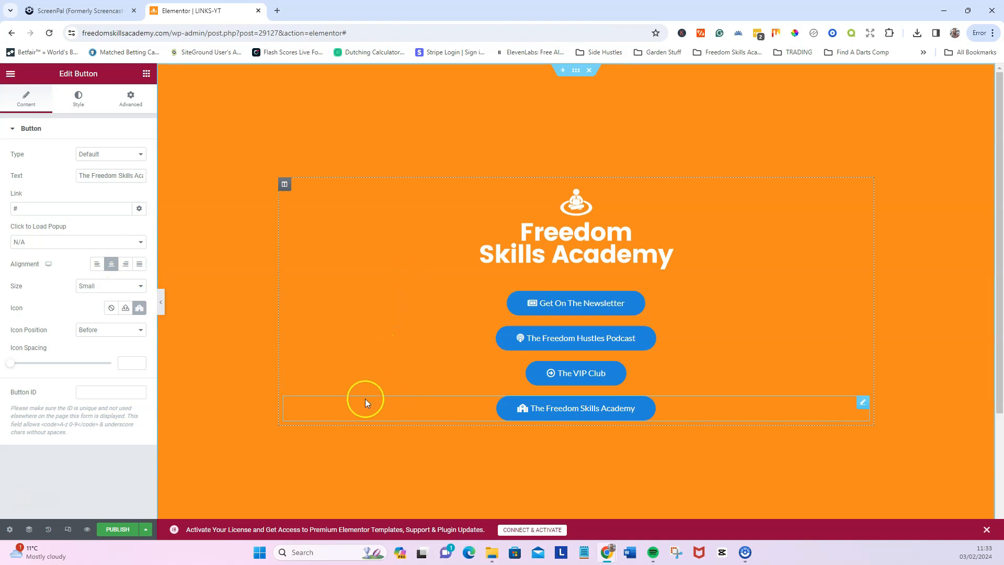
# Set the alignment of all four link buttons to Justified
pyautogui.click(436, 302)
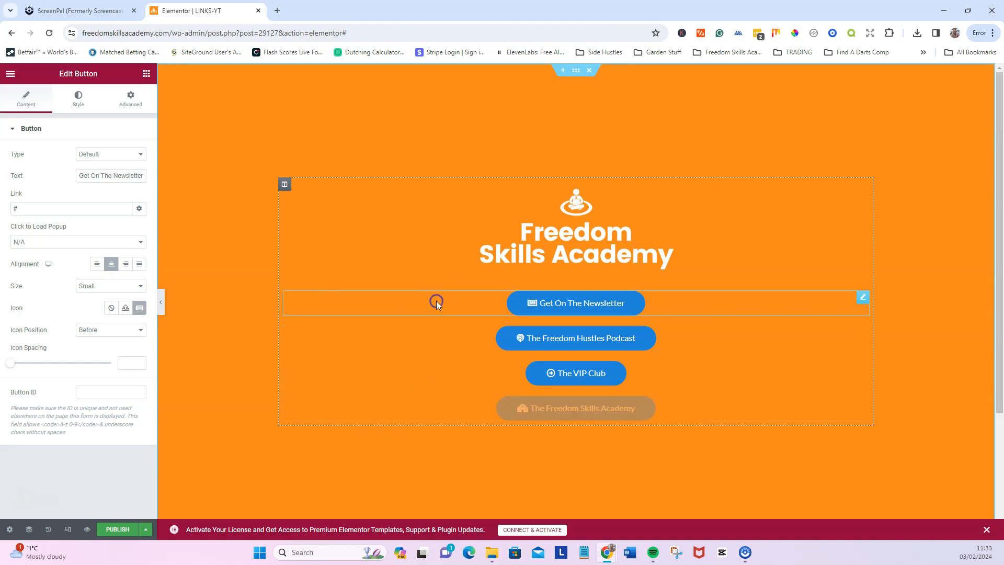
pyautogui.click(140, 265)
pyautogui.click(322, 335)
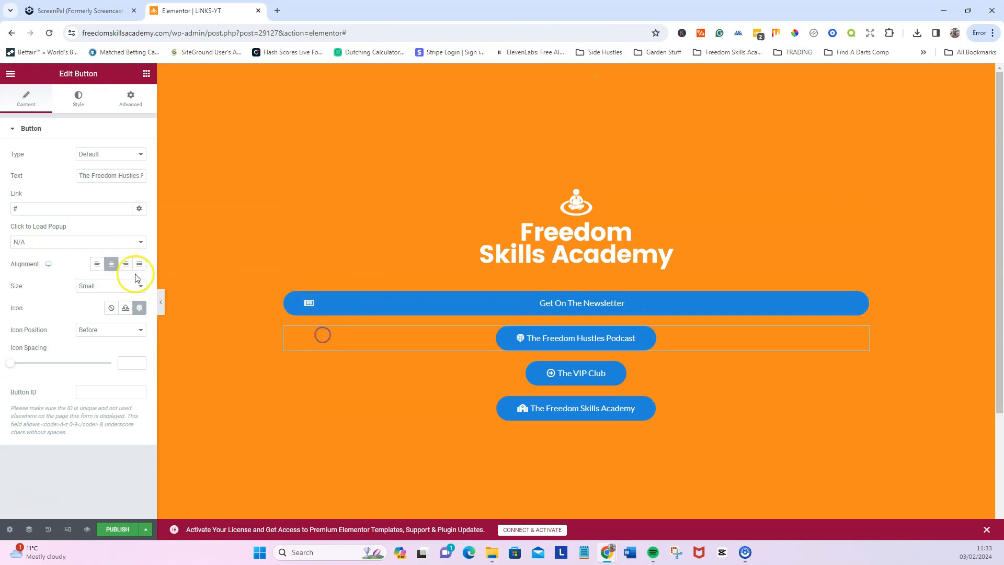
pyautogui.click(141, 265)
pyautogui.click(308, 369)
pyautogui.click(140, 264)
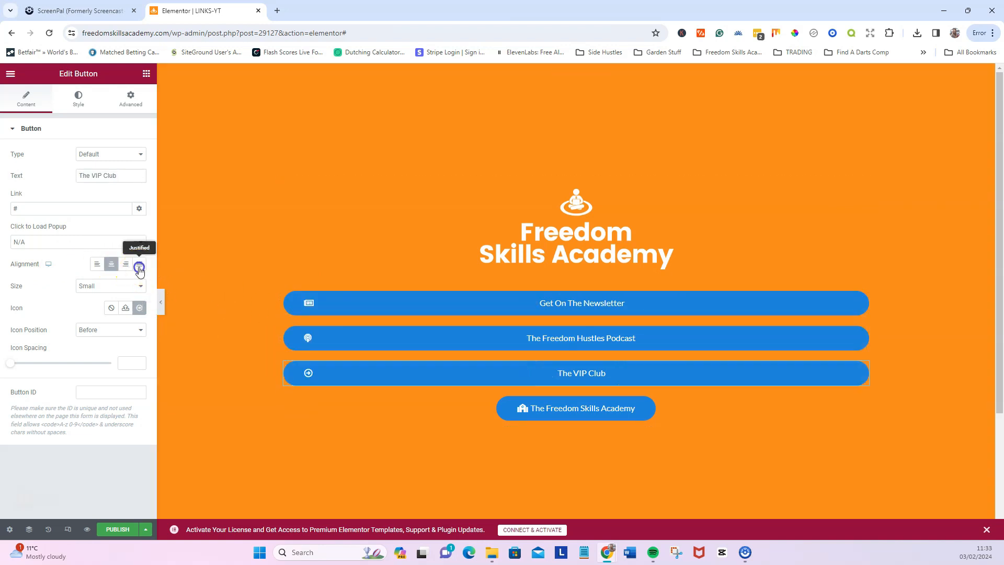
pyautogui.click(343, 413)
pyautogui.click(139, 264)
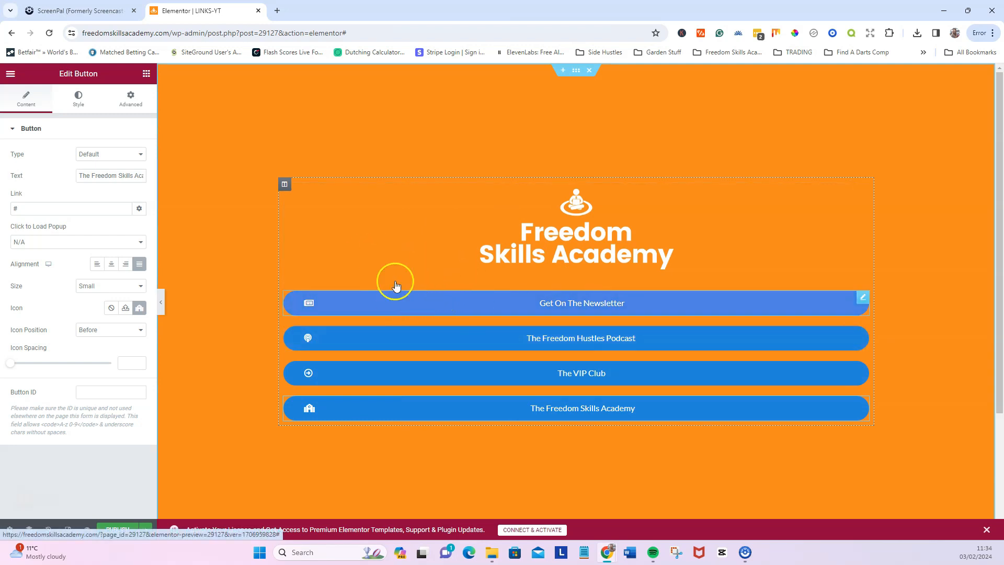
# Unlink the padding values of the column holding the logo and buttons, and set its right and left padding to 100 px
pyautogui.click(285, 184)
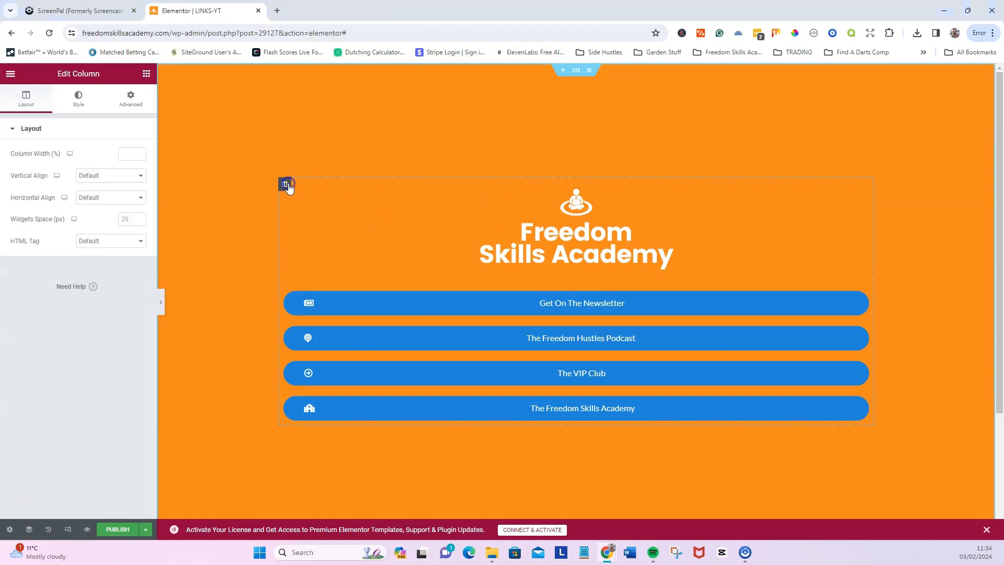
pyautogui.click(130, 99)
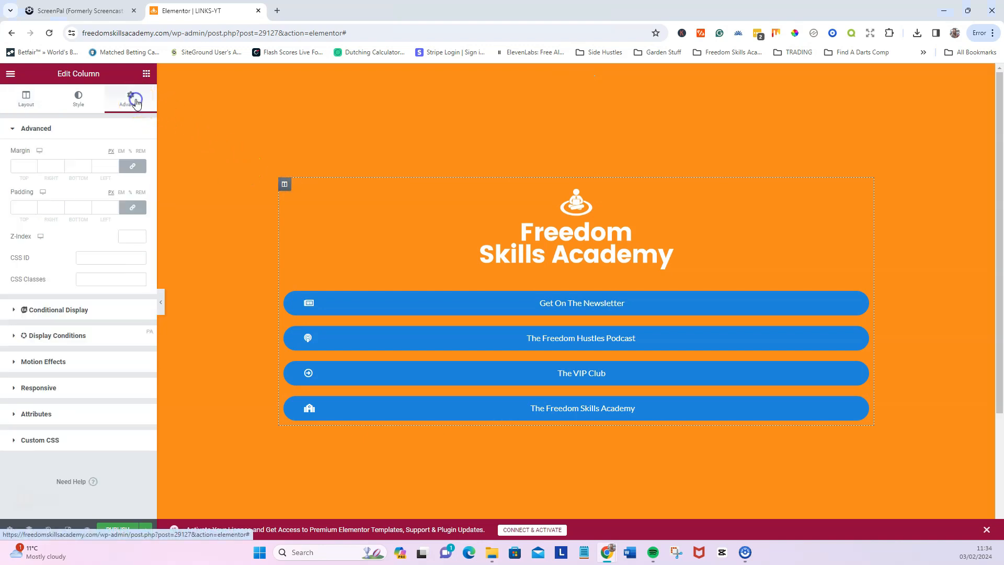
pyautogui.click(133, 208)
pyautogui.click(60, 209)
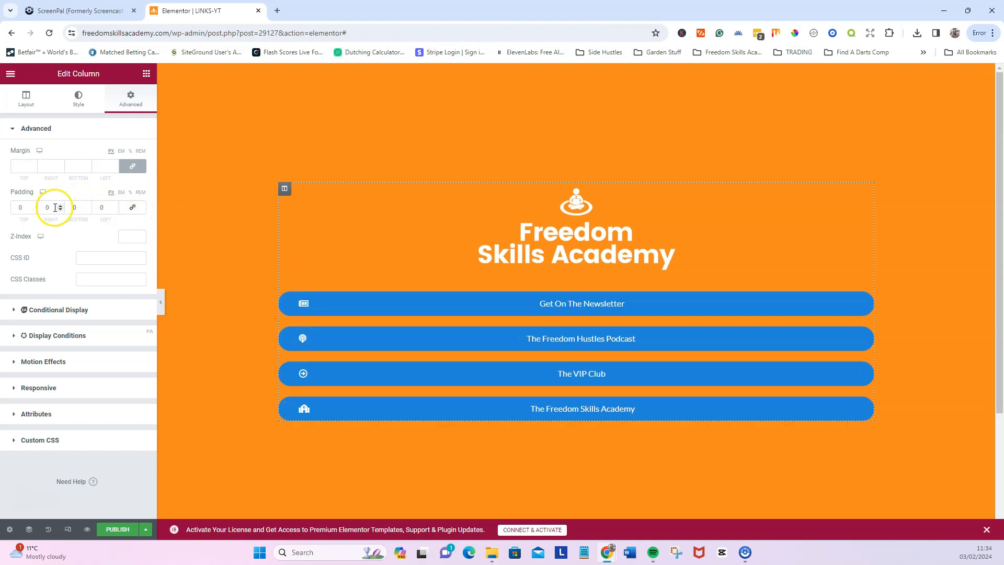
pyautogui.write('100')
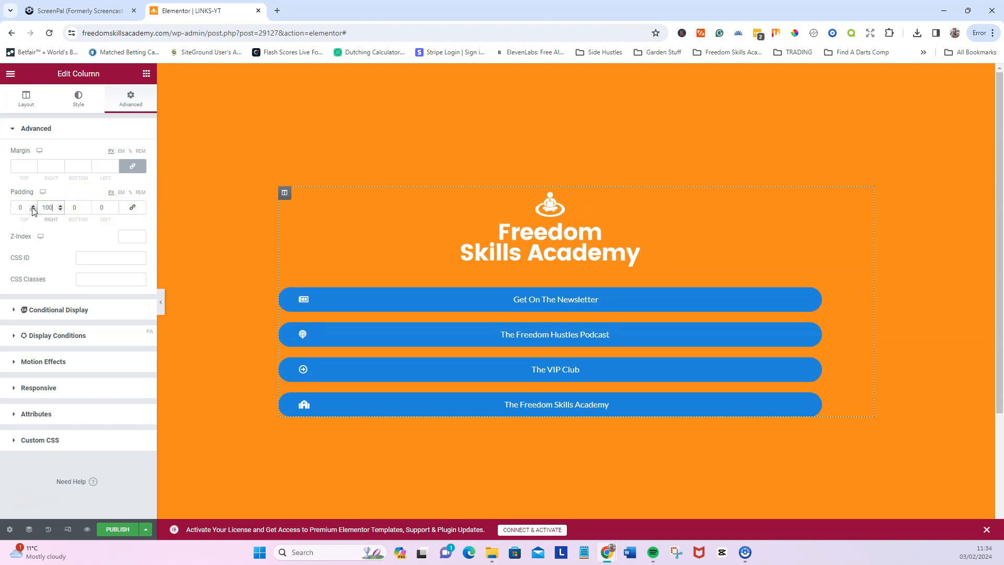
pyautogui.write('100')
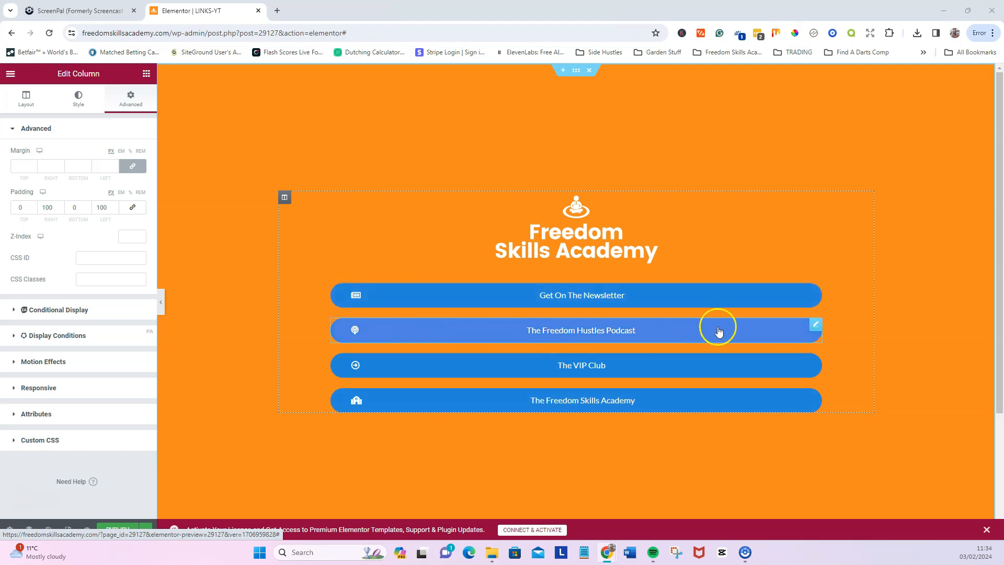
# Change the background colour of The Freedom Hustles Podcast button to green
pyautogui.click(812, 327)
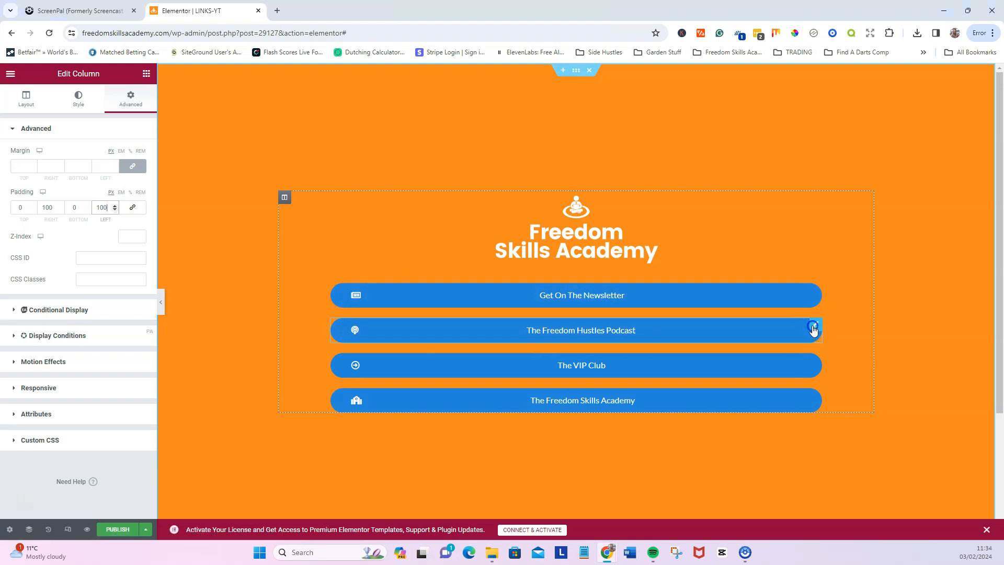
pyautogui.click(79, 98)
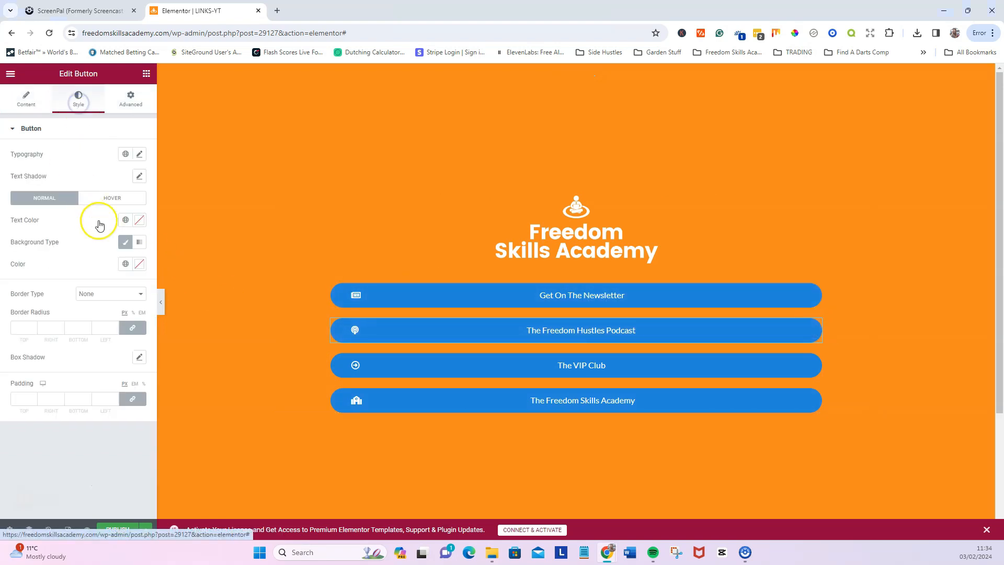
pyautogui.click(139, 263)
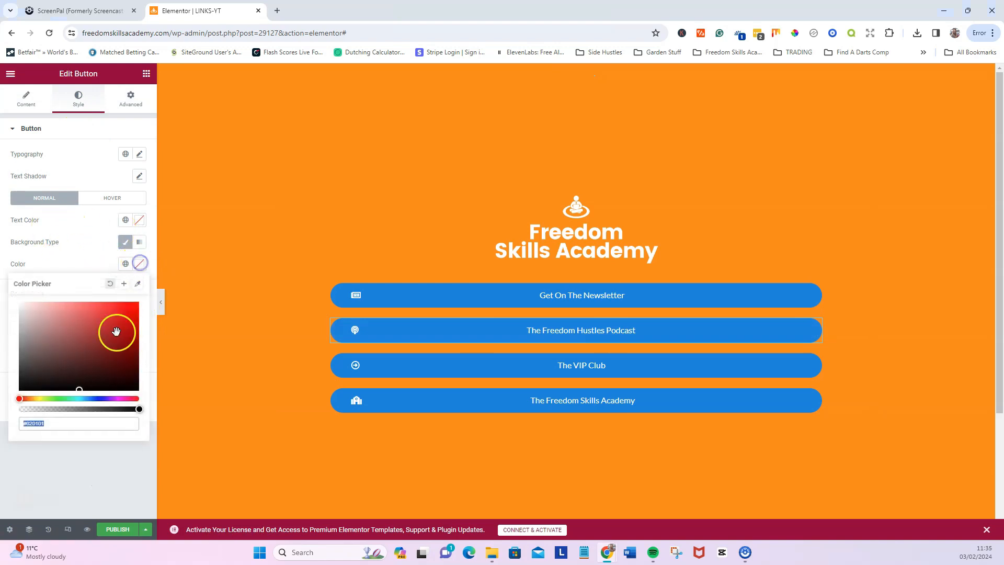
pyautogui.click(56, 398)
pyautogui.click(94, 351)
pyautogui.moveTo(94, 351); pyautogui.dragTo(129, 315)
# Change the background colour of The VIP Club button to red
pyautogui.click(519, 370)
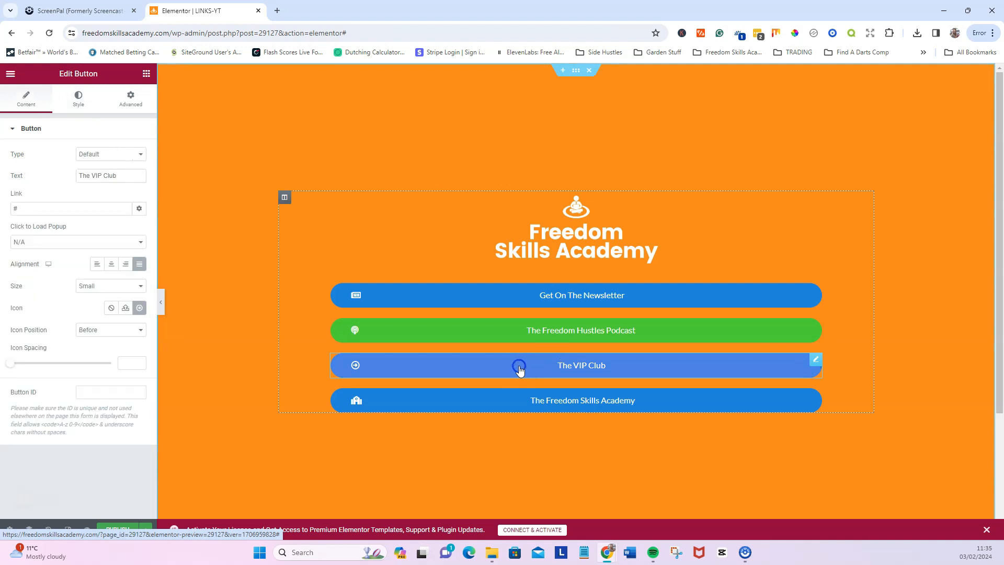
pyautogui.click(79, 97)
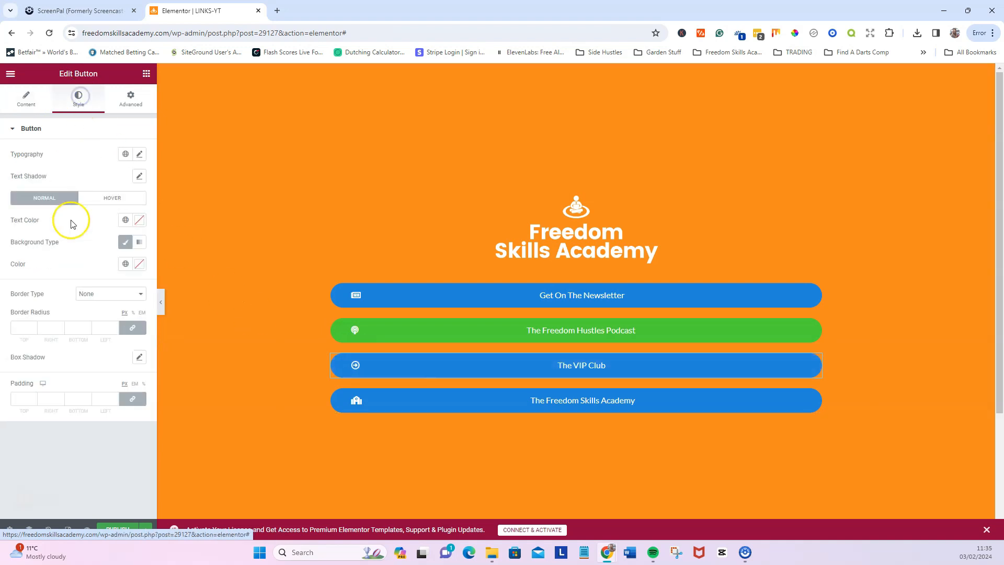
pyautogui.click(140, 263)
pyautogui.click(103, 329)
pyautogui.moveTo(103, 329); pyautogui.dragTo(131, 325)
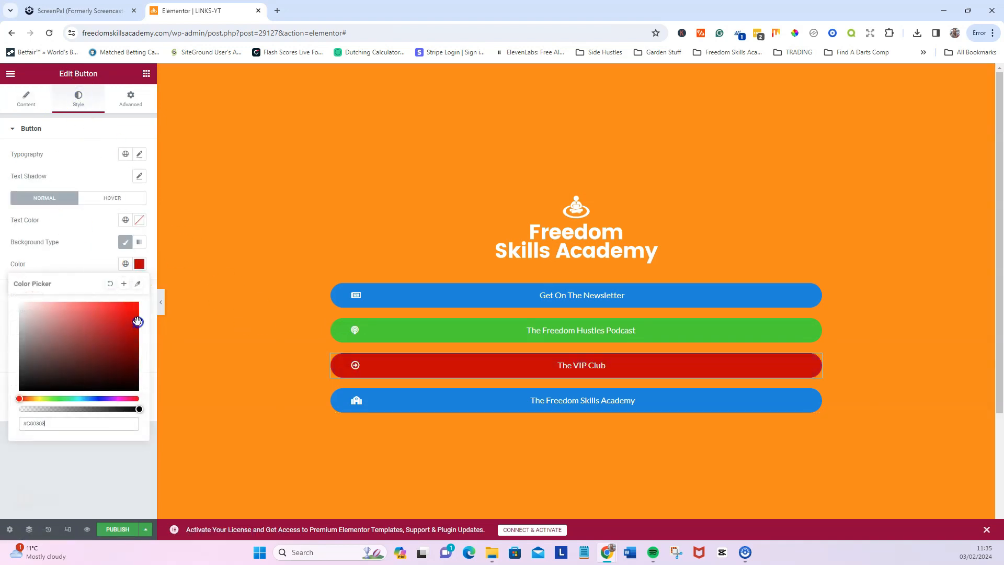
# Change the background colour of The Freedom Skills Academy button to black, #000000
pyautogui.click(402, 400)
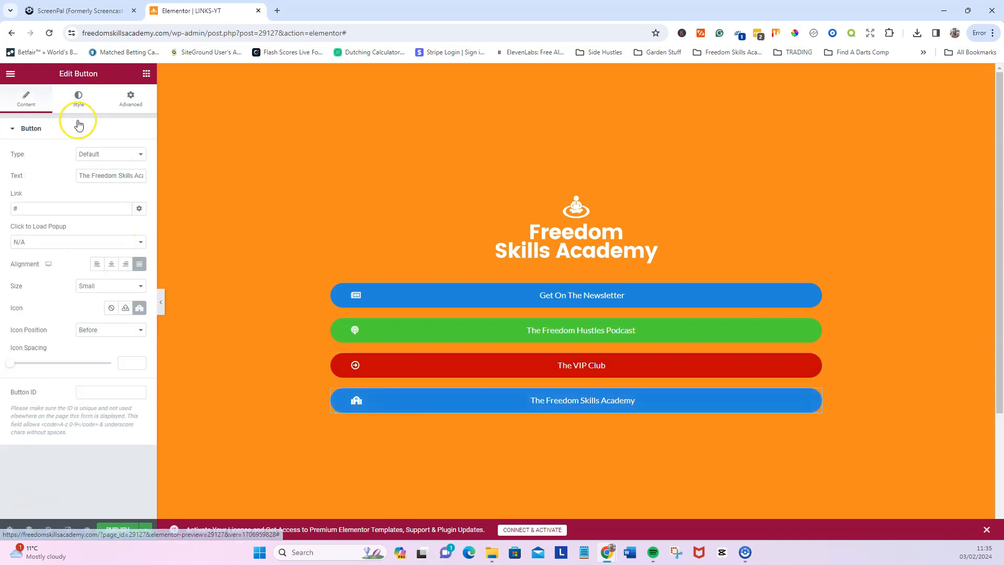
pyautogui.click(81, 98)
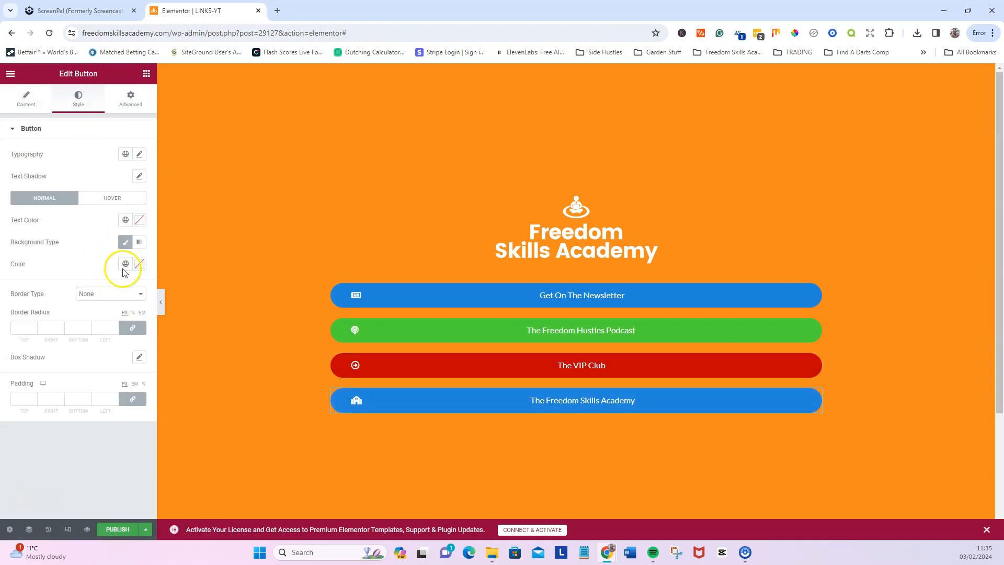
pyautogui.click(140, 263)
pyautogui.click(104, 338)
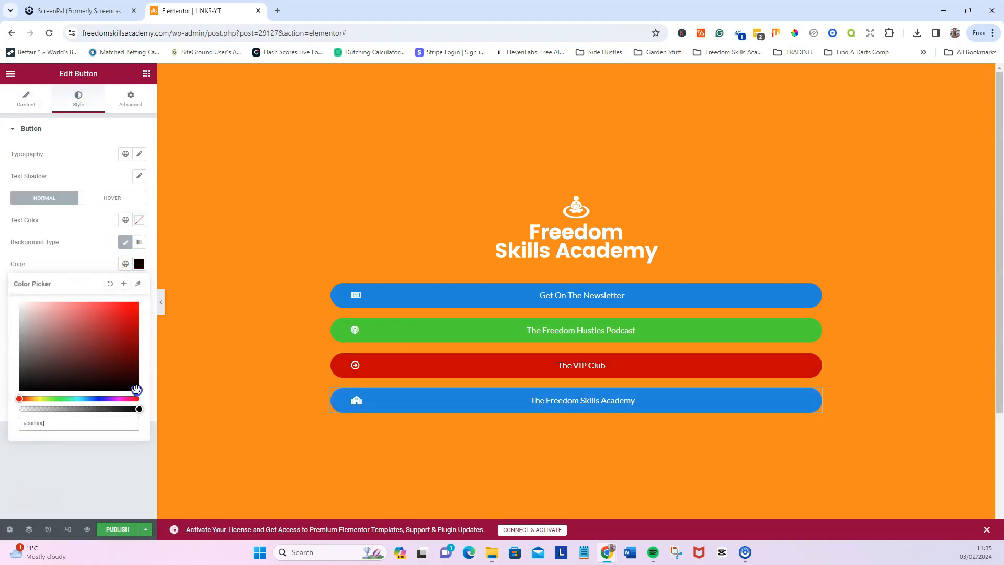
pyautogui.moveTo(136, 390); pyautogui.dragTo(138, 391)
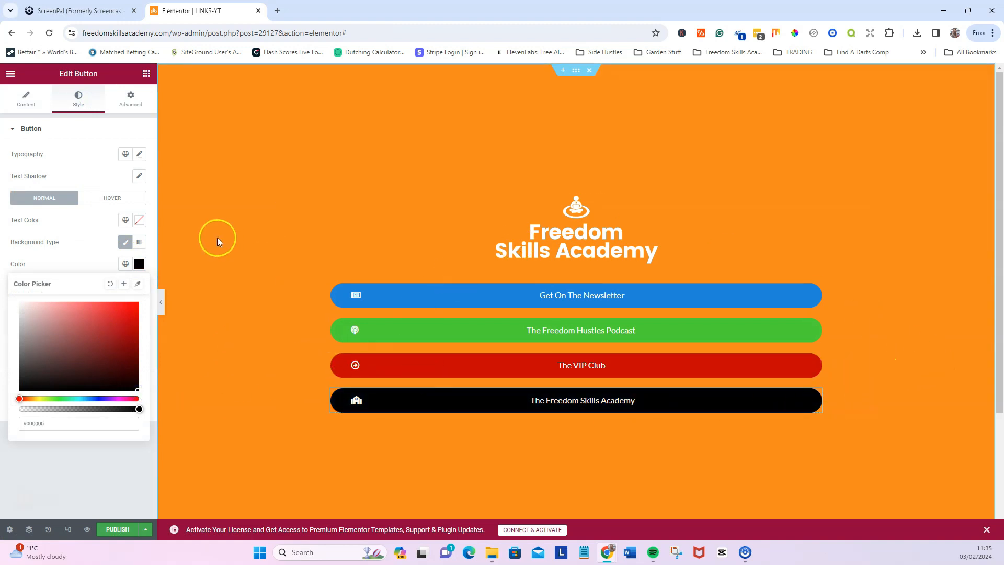
pyautogui.click(86, 266)
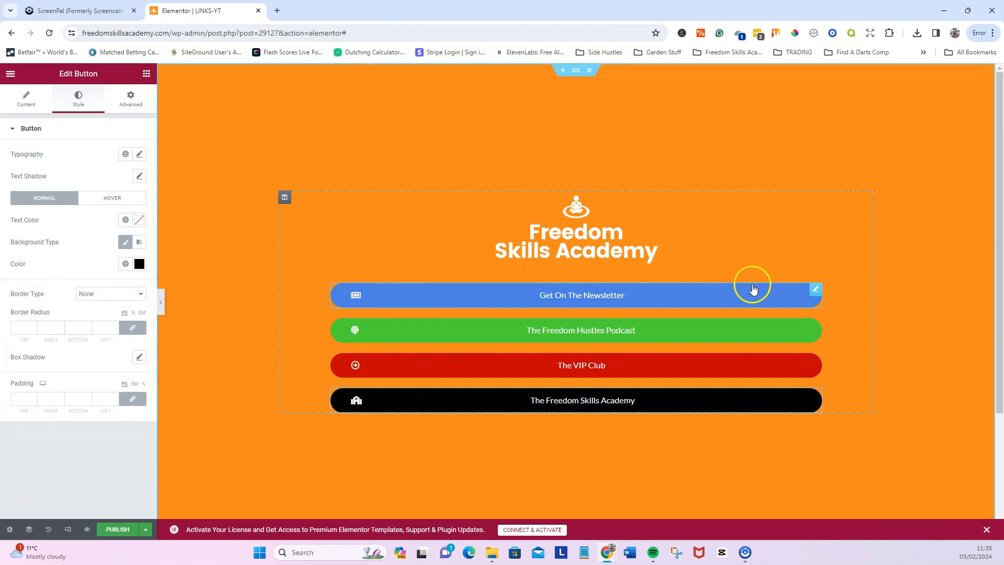
# Apply the default box shadow to each of the four link buttons
pyautogui.click(814, 292)
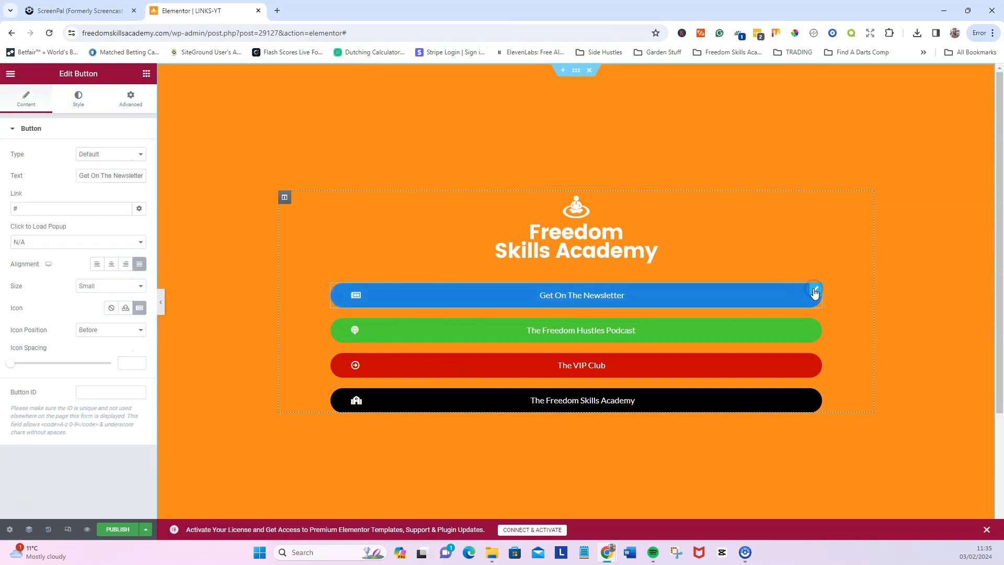
pyautogui.click(75, 107)
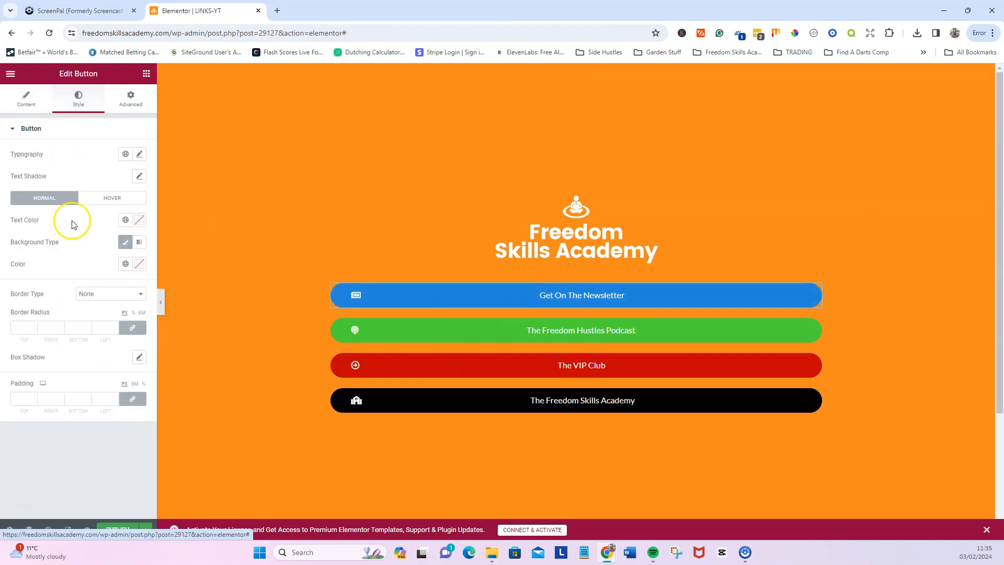
pyautogui.click(139, 358)
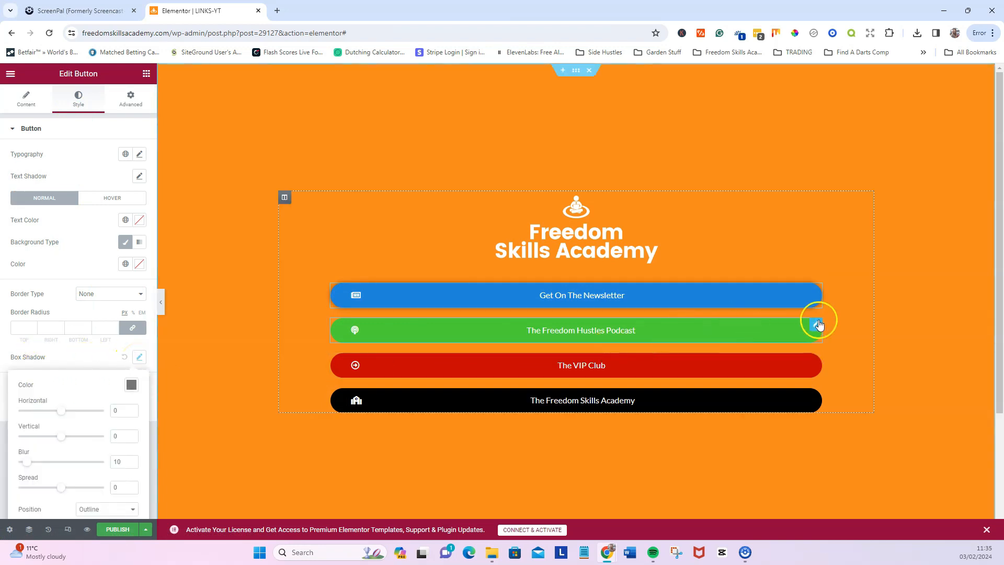
pyautogui.click(816, 327)
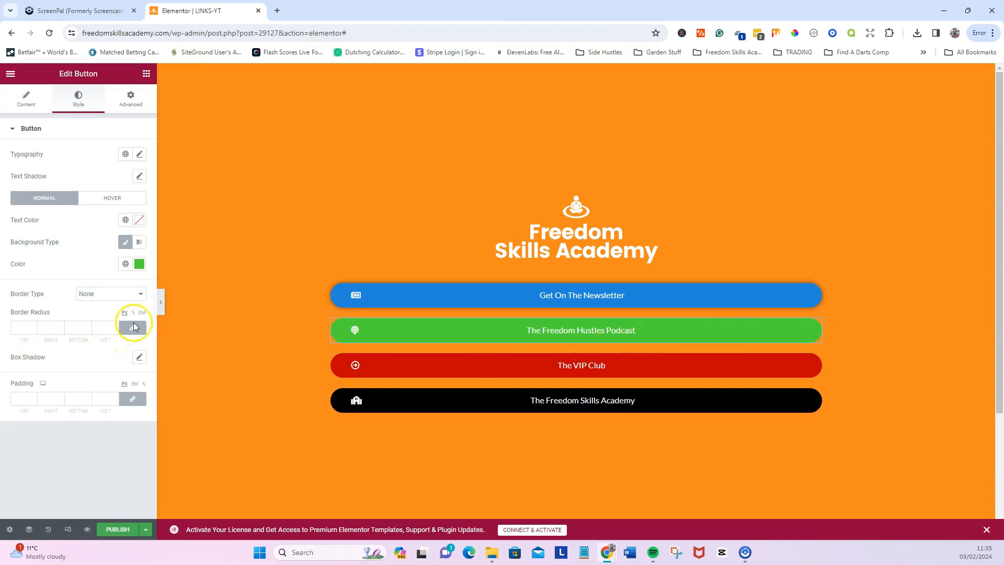
pyautogui.click(139, 358)
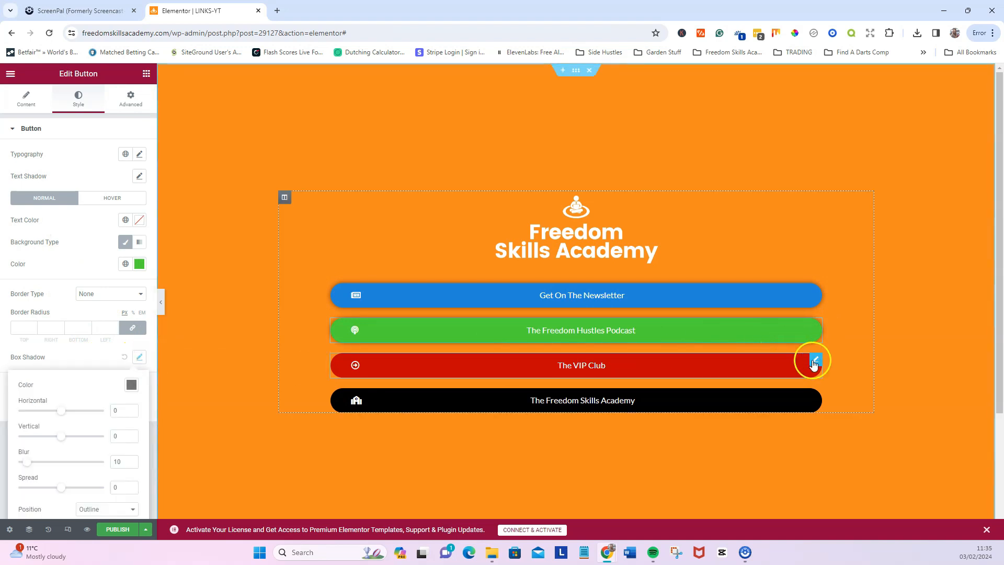
pyautogui.click(815, 361)
pyautogui.click(139, 357)
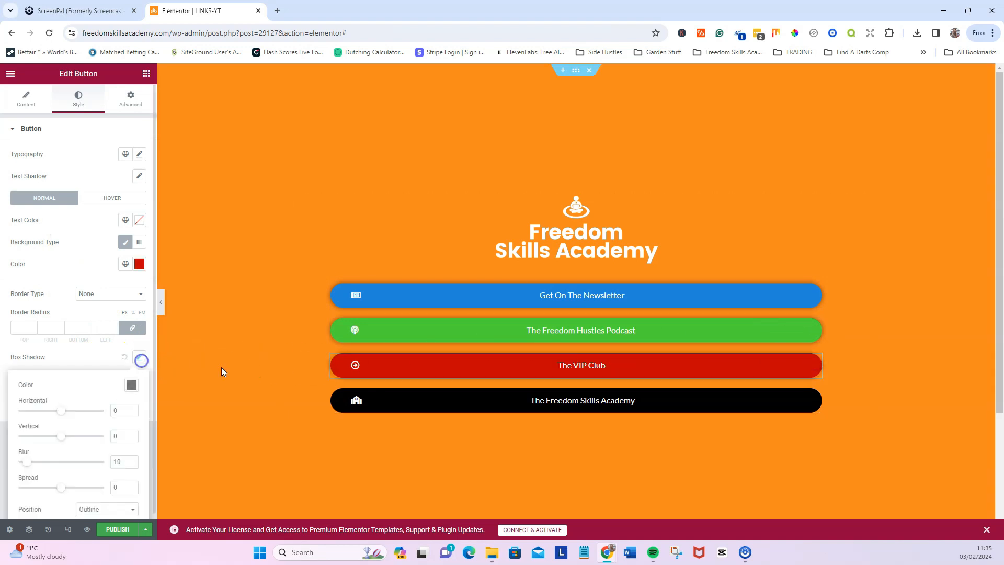
pyautogui.click(816, 396)
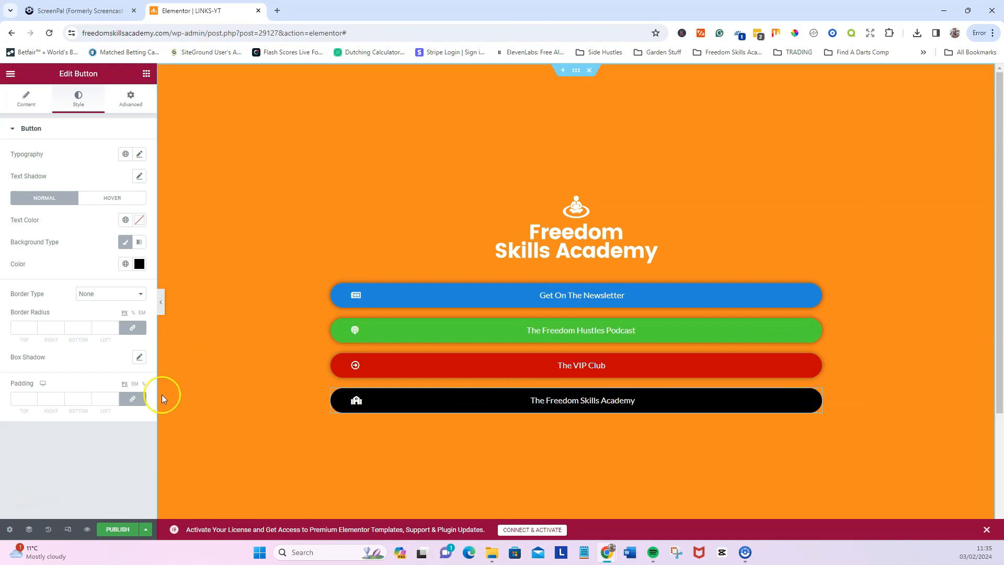
pyautogui.click(139, 357)
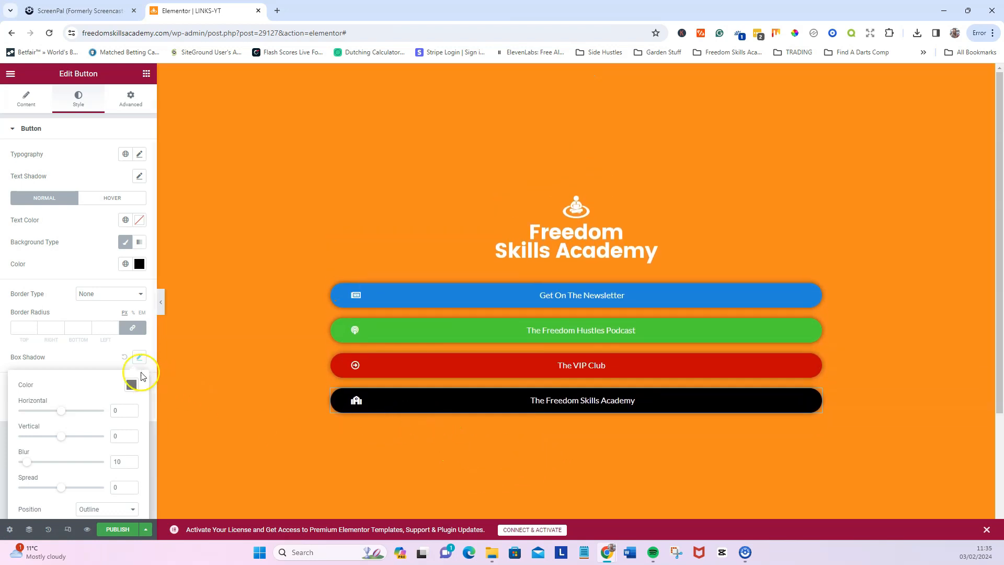
pyautogui.click(136, 343)
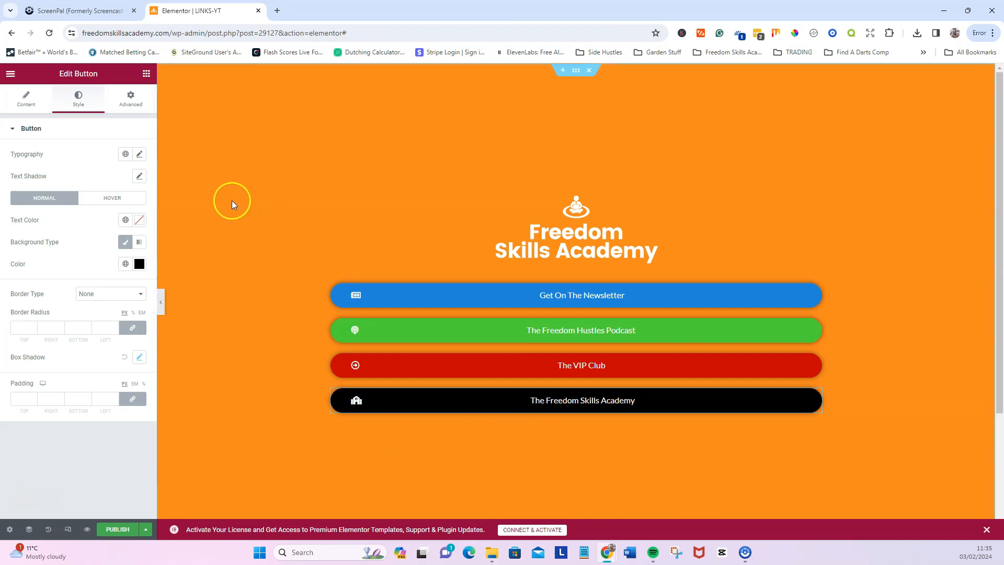
# Add a Testimonial widget directly below The Freedom Skills Academy button
pyautogui.click(147, 73)
pyautogui.scroll(-10, 86, 308)
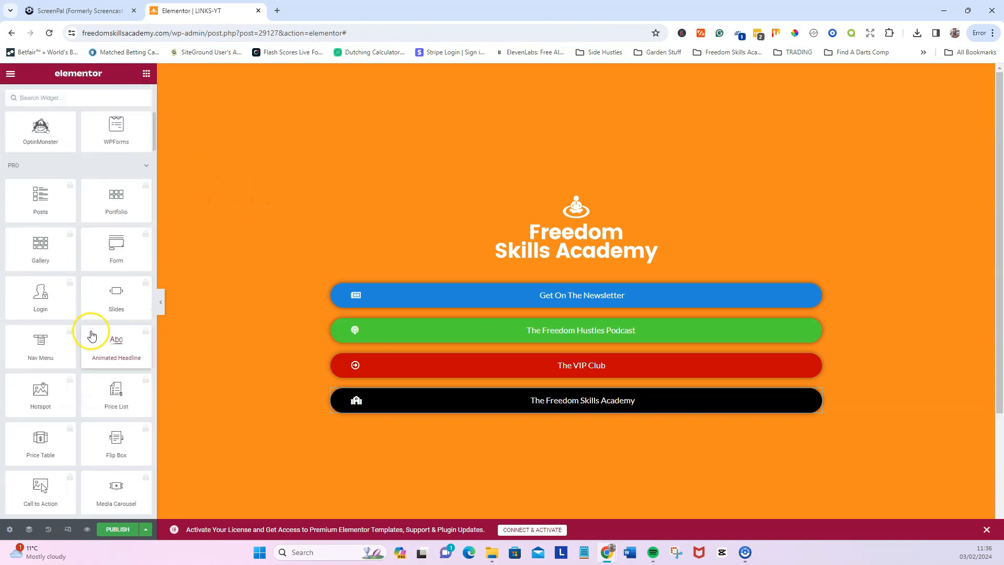
pyautogui.scroll(-10, 95, 346)
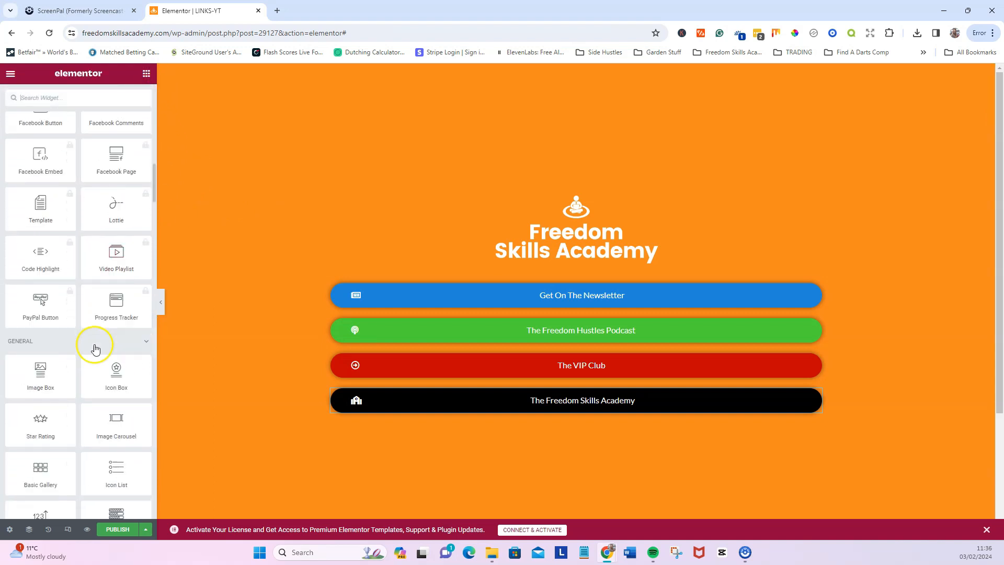
pyautogui.scroll(-1, 95, 346)
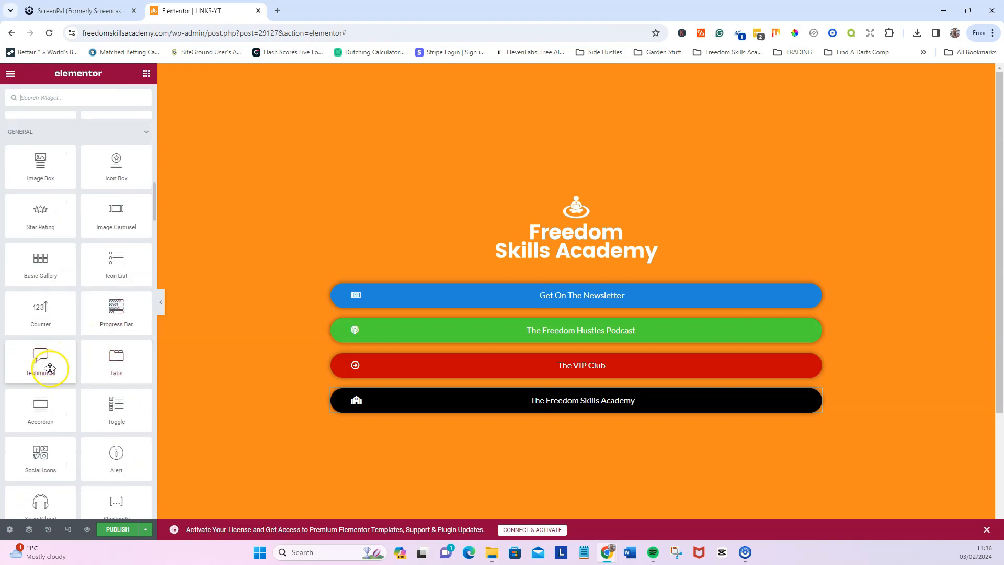
pyautogui.moveTo(50, 368); pyautogui.dragTo(563, 413)
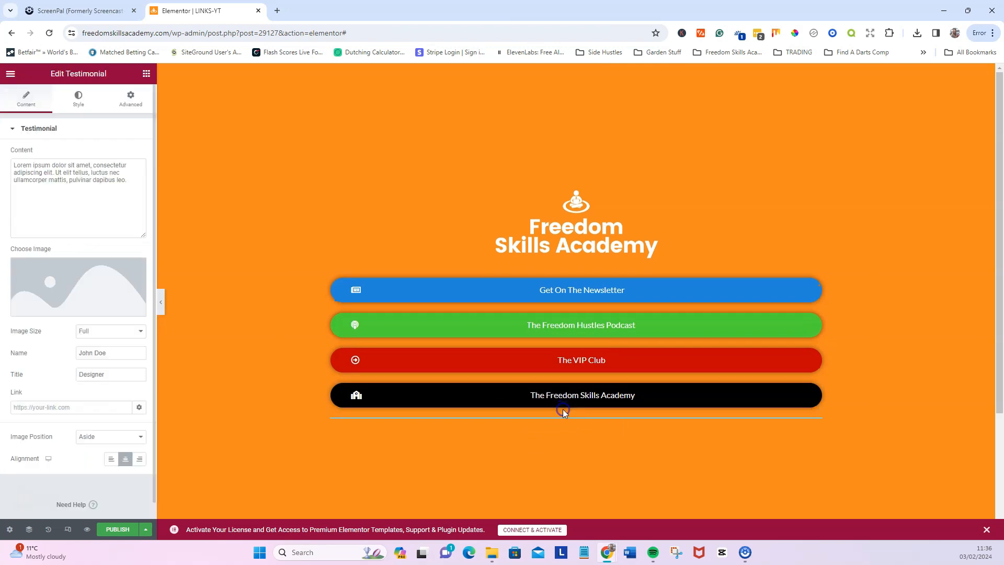
# Set the testimonial's image to y12.png from the media library, keeping the placeholder text
pyautogui.moveTo(129, 180); pyautogui.dragTo(24, 163)
pyautogui.click(138, 184)
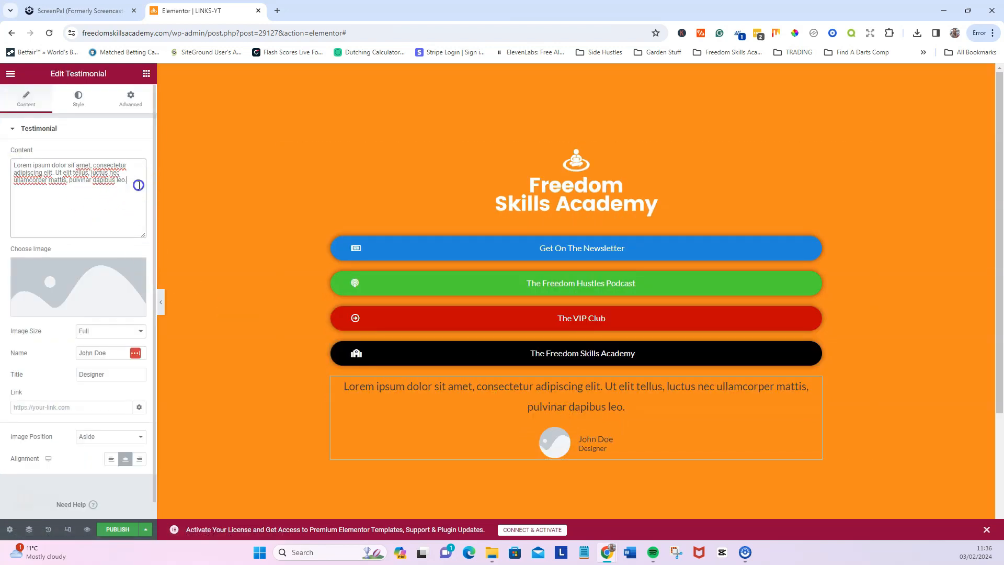
pyautogui.click(86, 294)
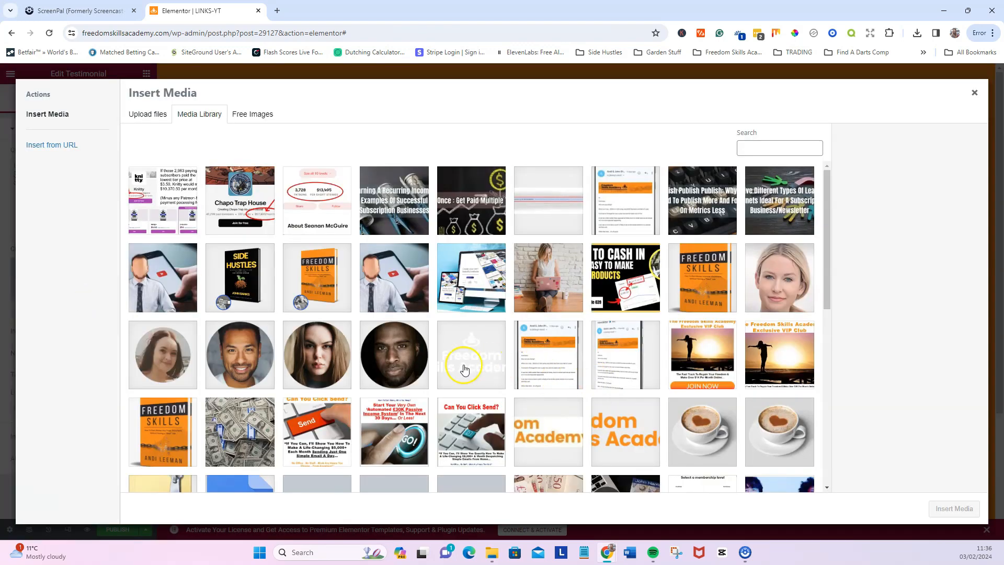
pyautogui.scroll(-1, 358, 361)
pyautogui.click(408, 320)
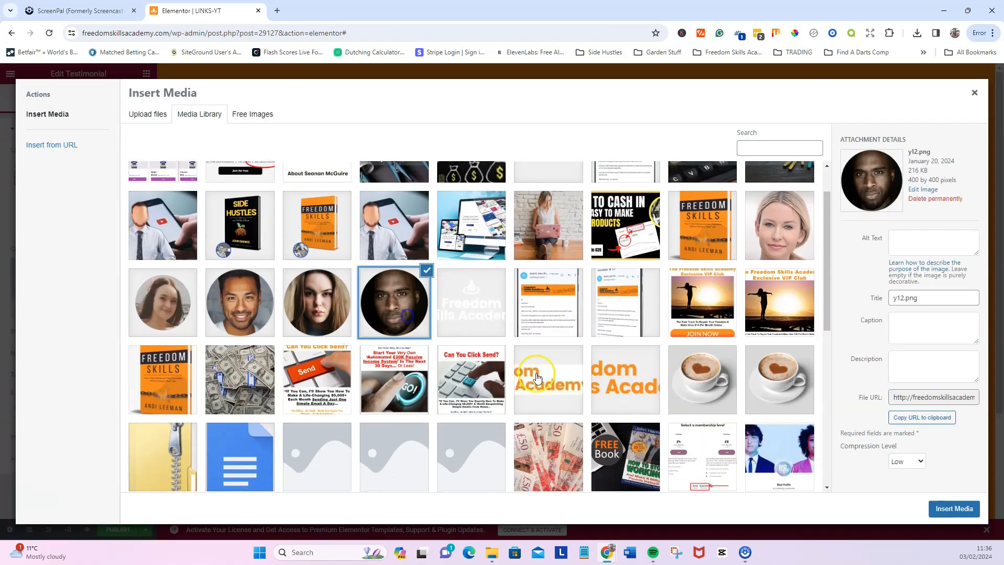
pyautogui.click(955, 508)
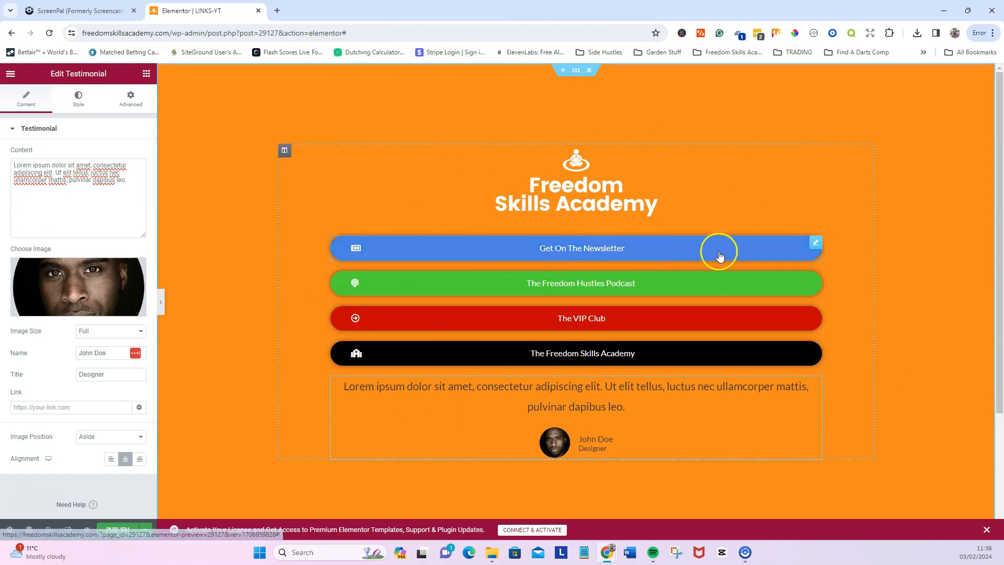
# Copy the home page address of freedomskillsacademy.com from a new browser tab and set it as the Get On The Newsletter button's link
pyautogui.click(815, 245)
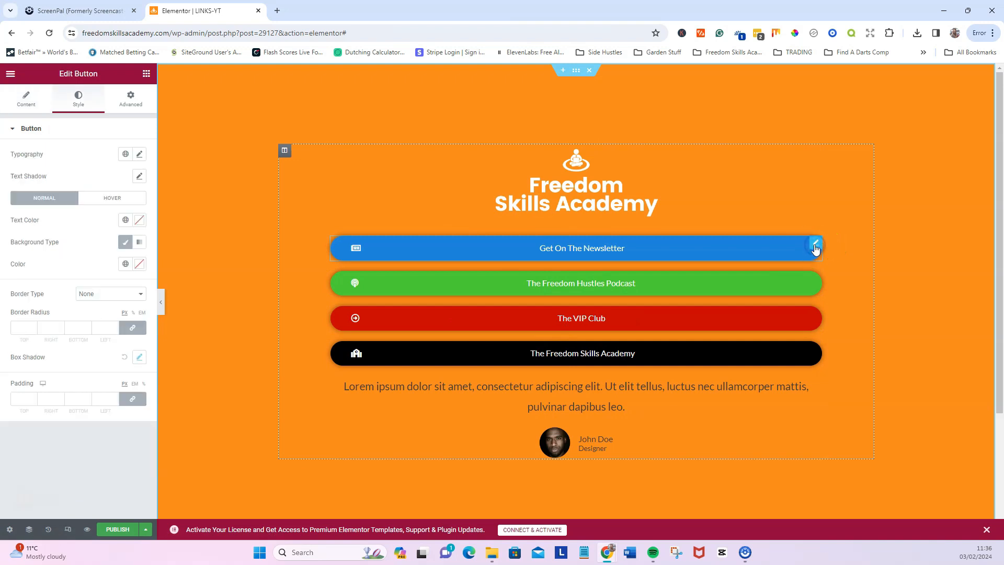
pyautogui.click(26, 99)
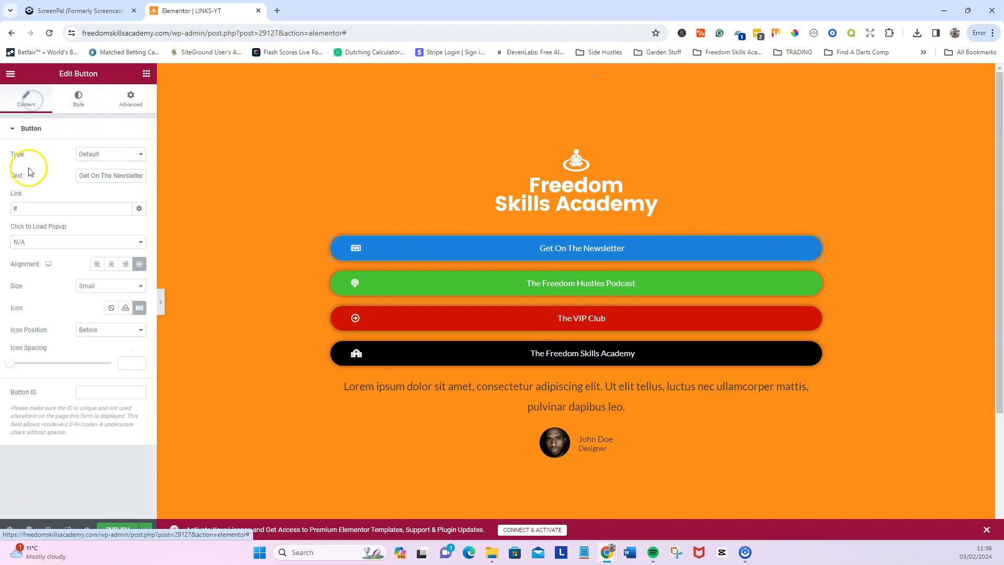
pyautogui.moveTo(21, 208); pyautogui.dragTo(14, 210)
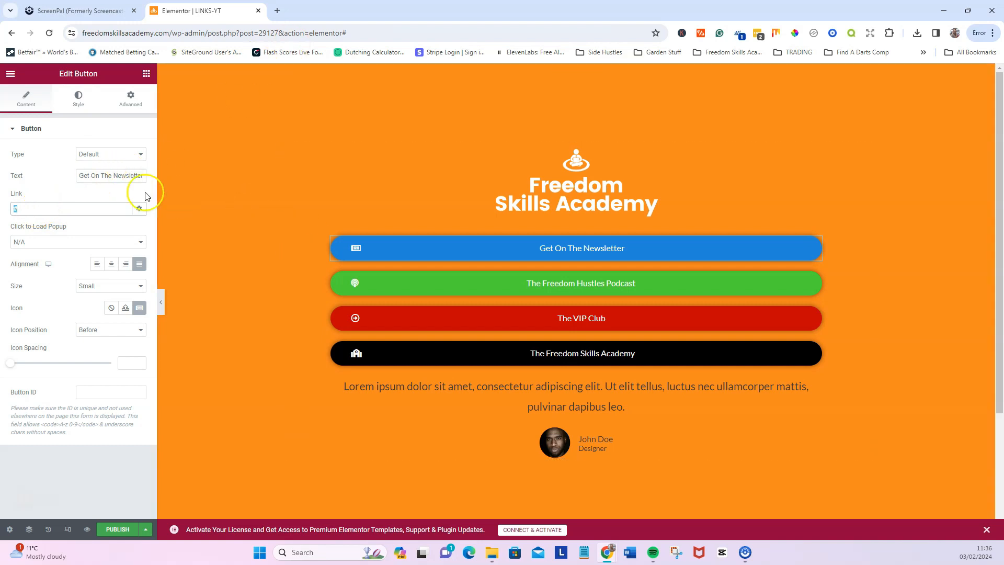
pyautogui.click(276, 11)
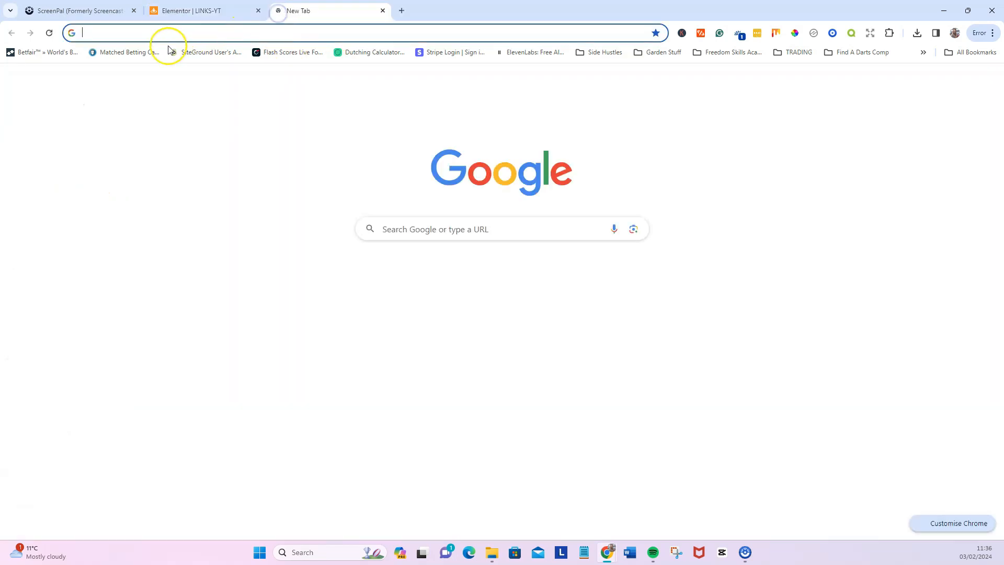
pyautogui.write('fre')
pyautogui.press('Return')
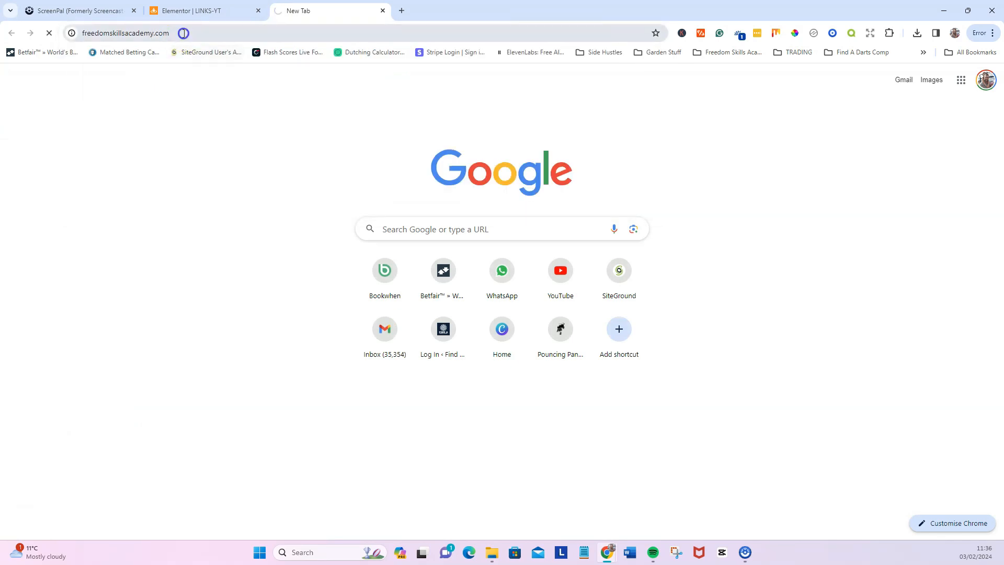
pyautogui.click(184, 33)
pyautogui.hotkey('ctrl', 'c')
pyautogui.click(189, 11)
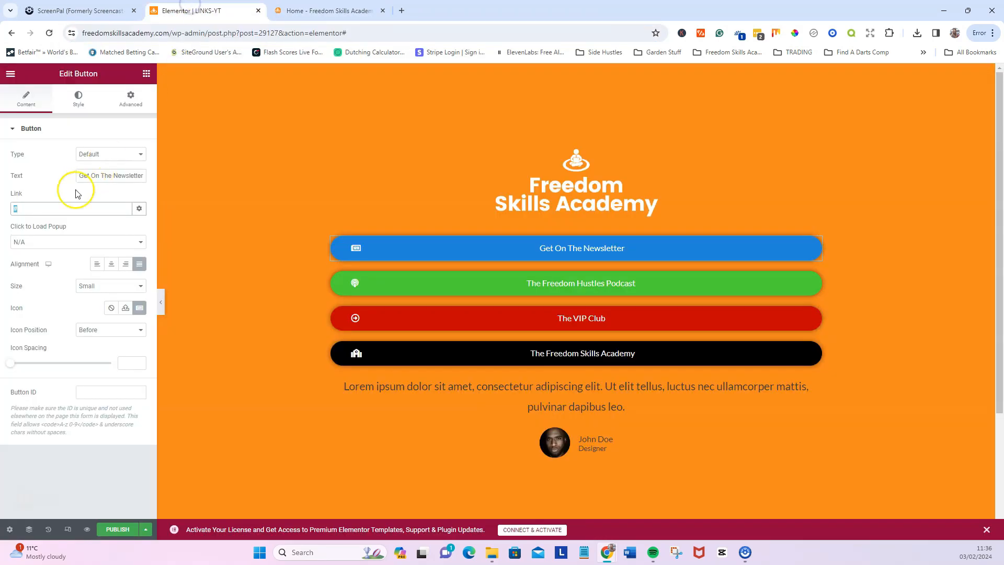
pyautogui.click(30, 207)
pyautogui.hotkey('ctrl', 'a')
pyautogui.hotkey('ctrl', 'v')
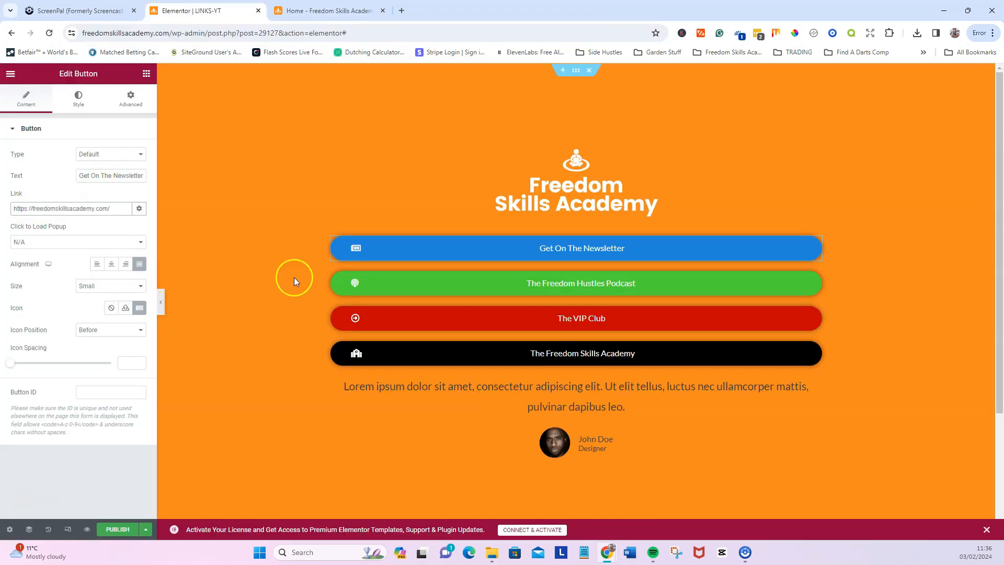
pyautogui.click(816, 279)
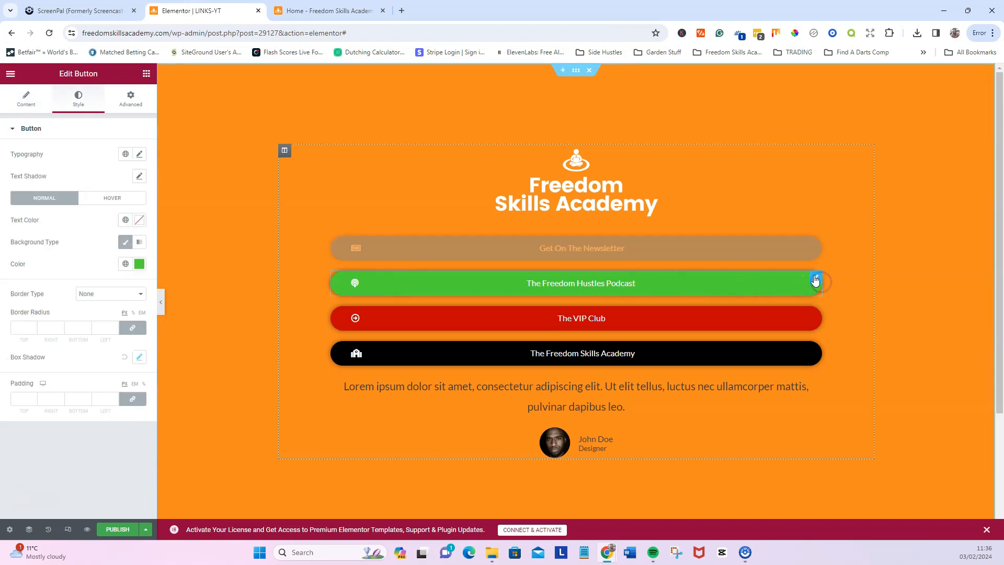
pyautogui.click(27, 100)
pyautogui.click(30, 207)
pyautogui.hotkey('ctrl', 'a')
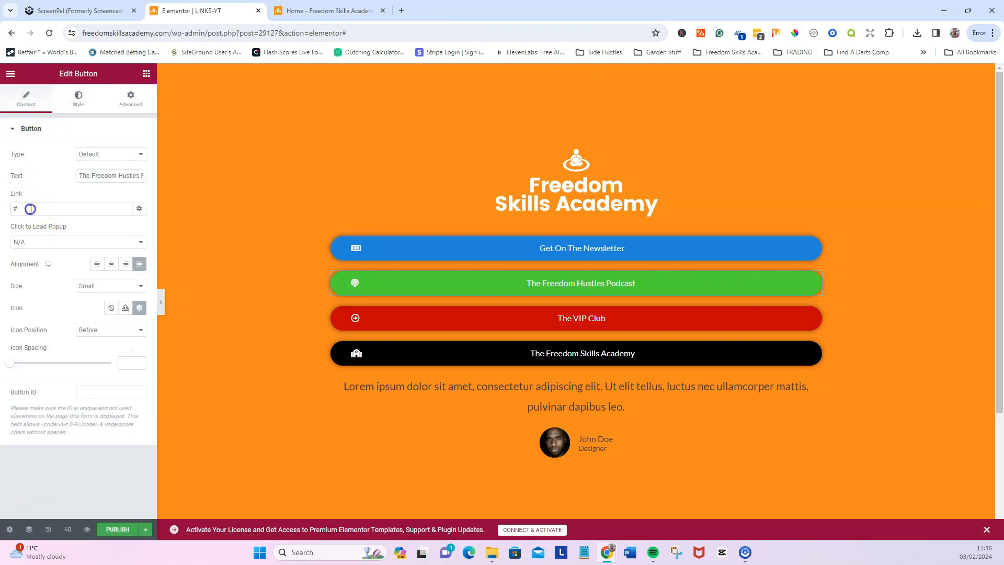
pyautogui.hotkey('ctrl', 'v')
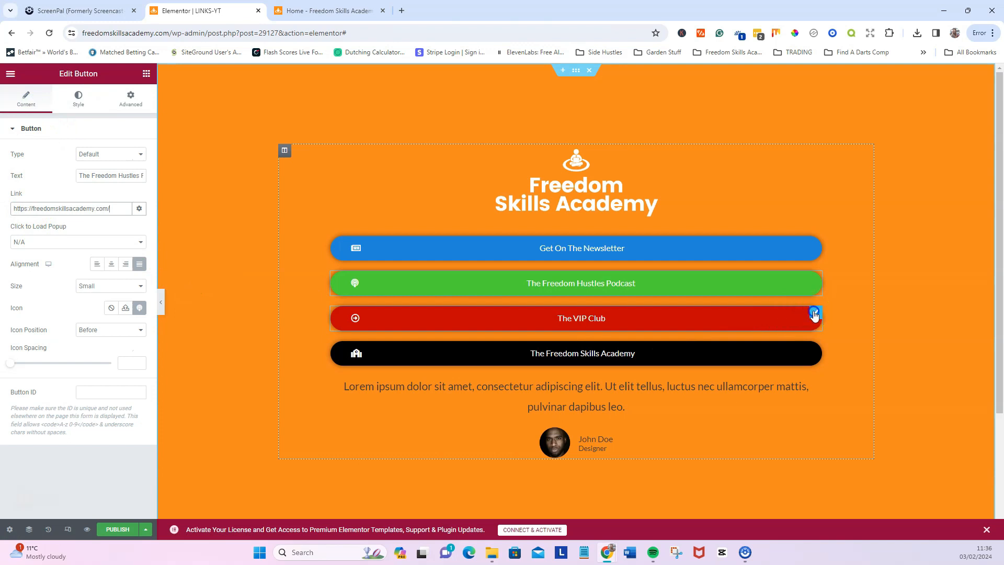
pyautogui.click(28, 99)
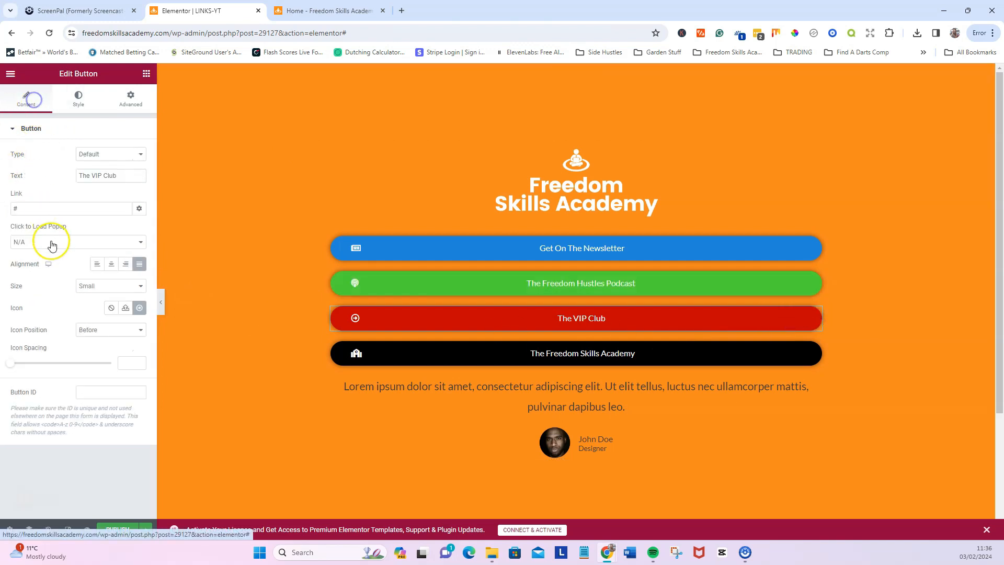
pyautogui.click(34, 208)
pyautogui.hotkey('ctrl', 'a')
pyautogui.hotkey('ctrl', 'v')
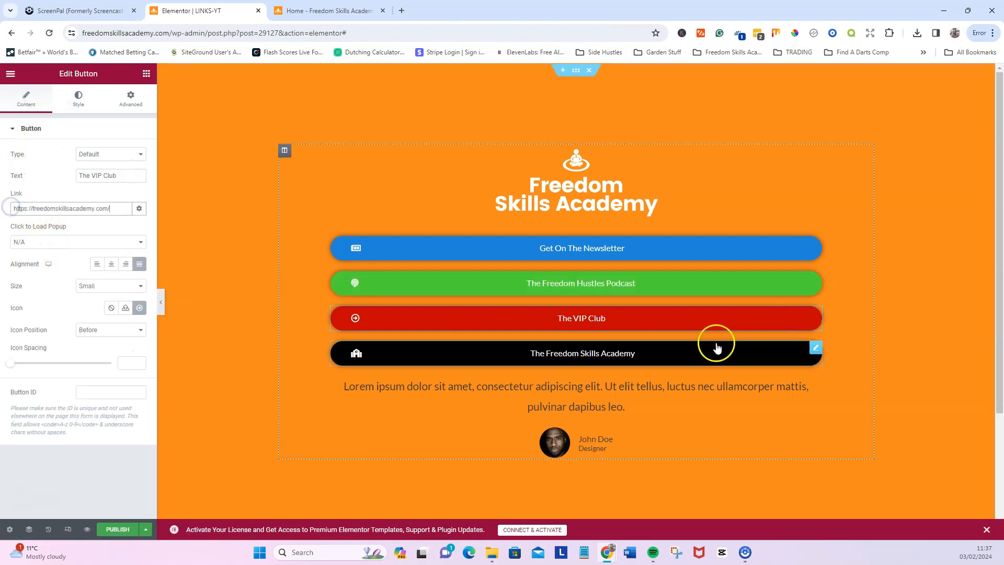
pyautogui.click(815, 348)
pyautogui.click(26, 99)
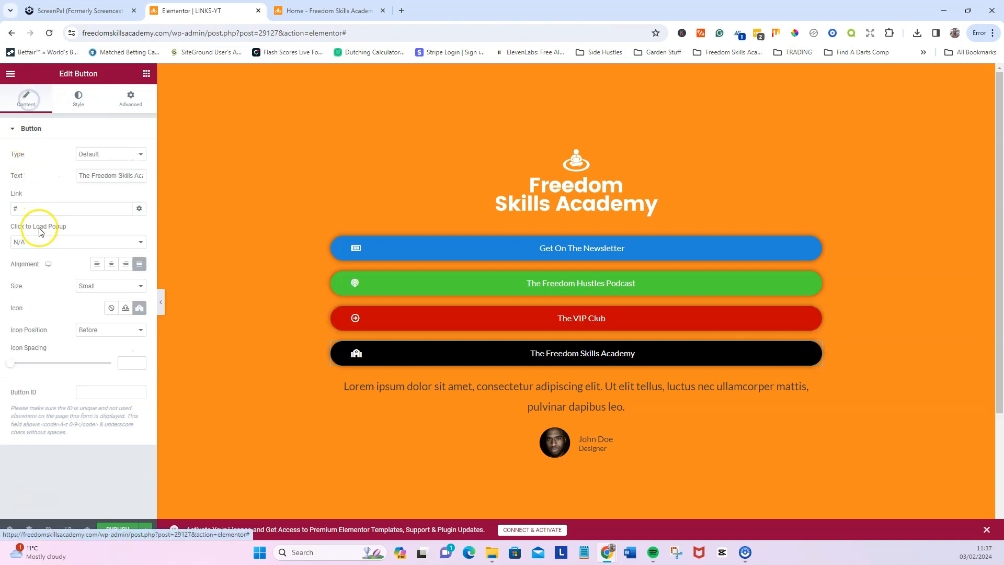
pyautogui.click(31, 204)
pyautogui.hotkey('ctrl', 'a')
pyautogui.hotkey('ctrl', 'v')
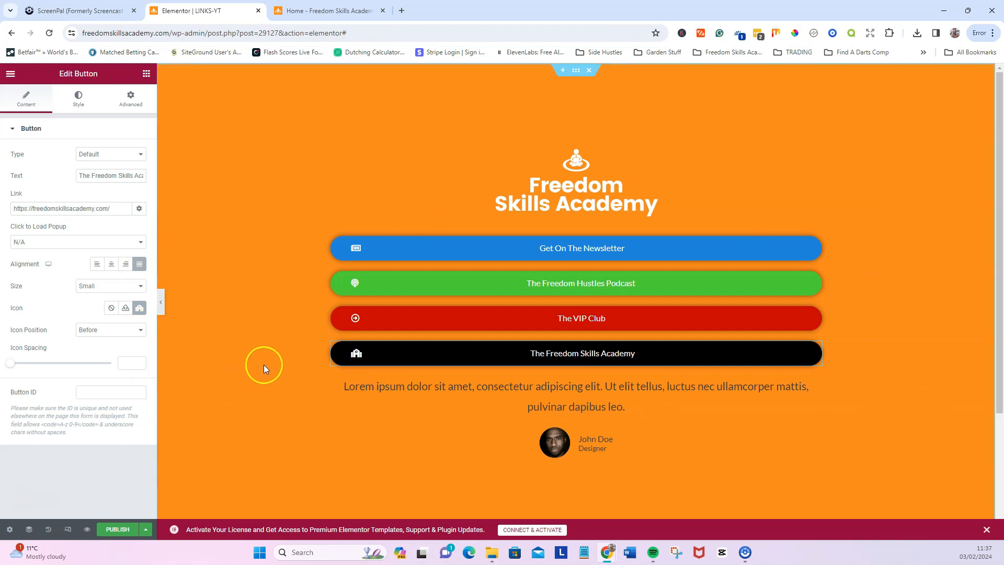
# Switch the editor to the mobile responsive view and look over the page's narrow layout
pyautogui.click(67, 529)
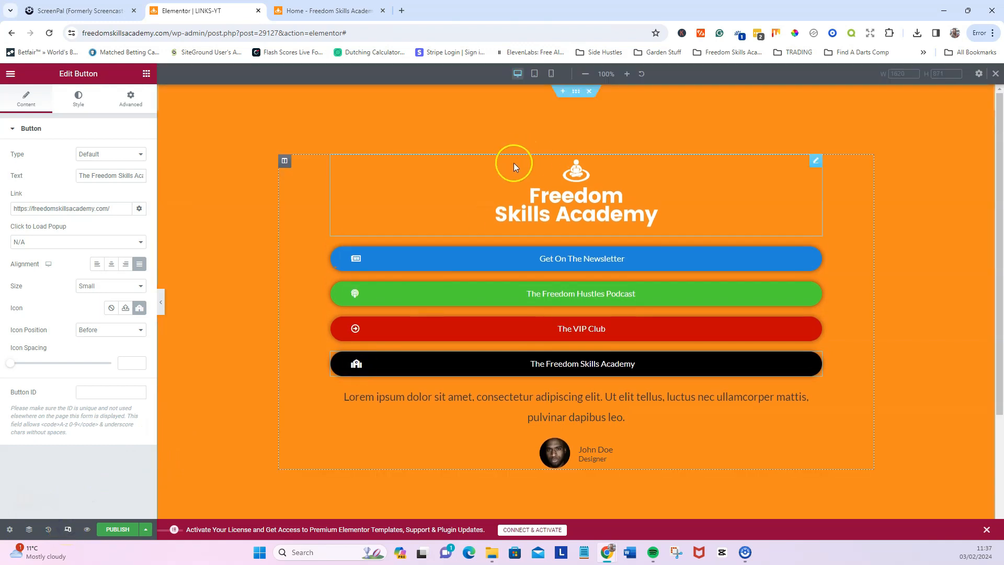
pyautogui.click(551, 74)
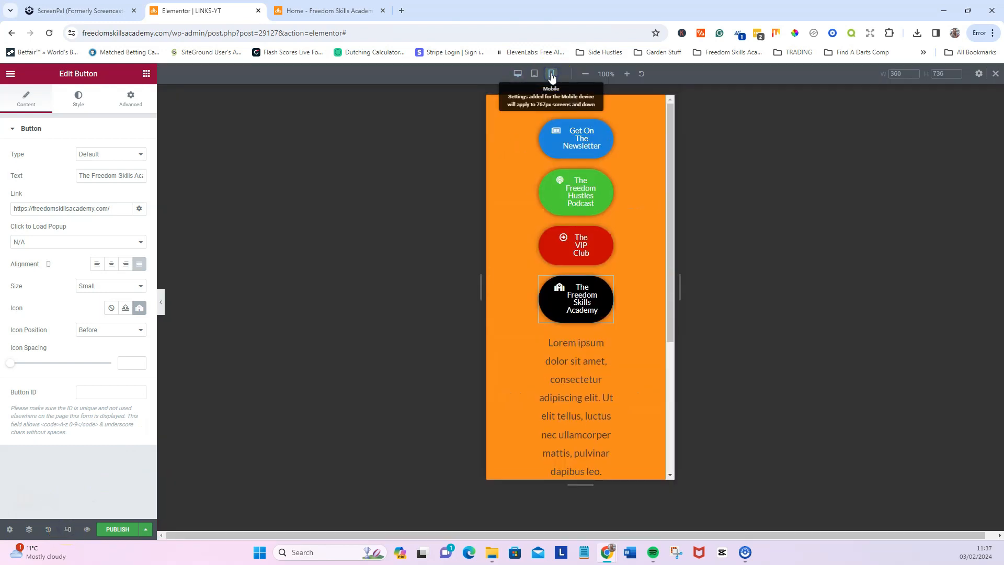
pyautogui.scroll(-4, 602, 330)
pyautogui.scroll(4, 609, 350)
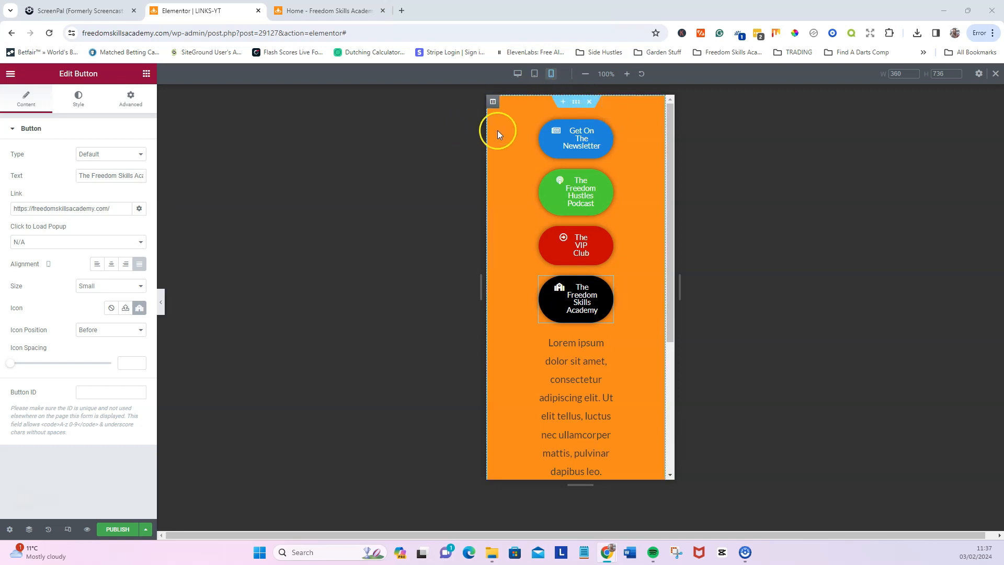
# Unlink the section's mobile padding values and set the top and bottom padding to 100 px
pyautogui.click(574, 101)
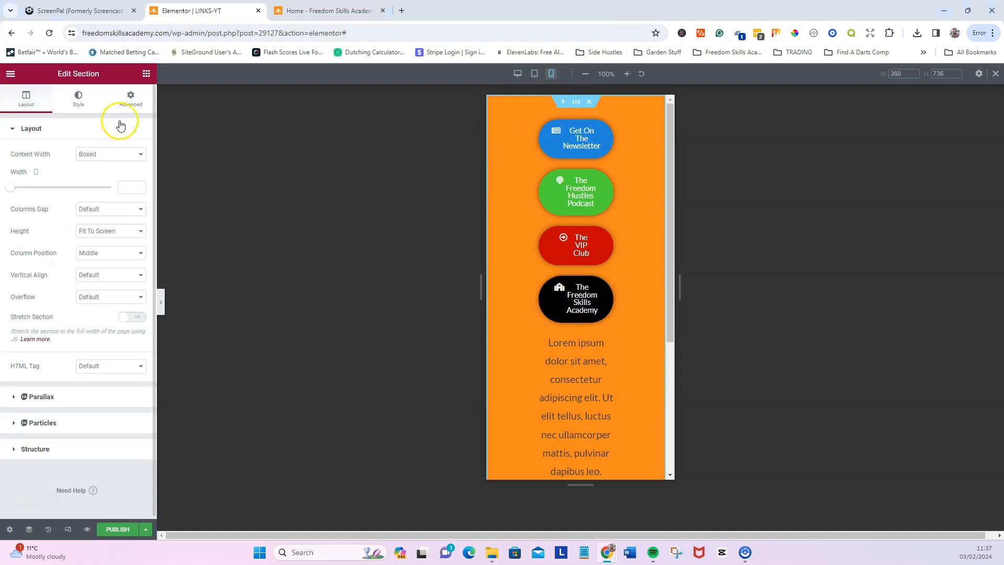
pyautogui.click(130, 98)
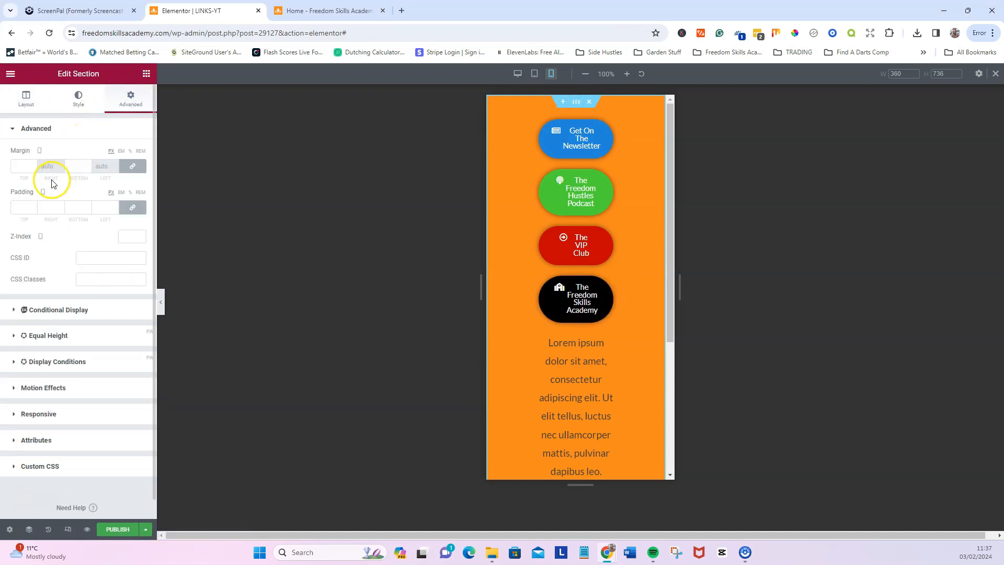
pyautogui.click(134, 210)
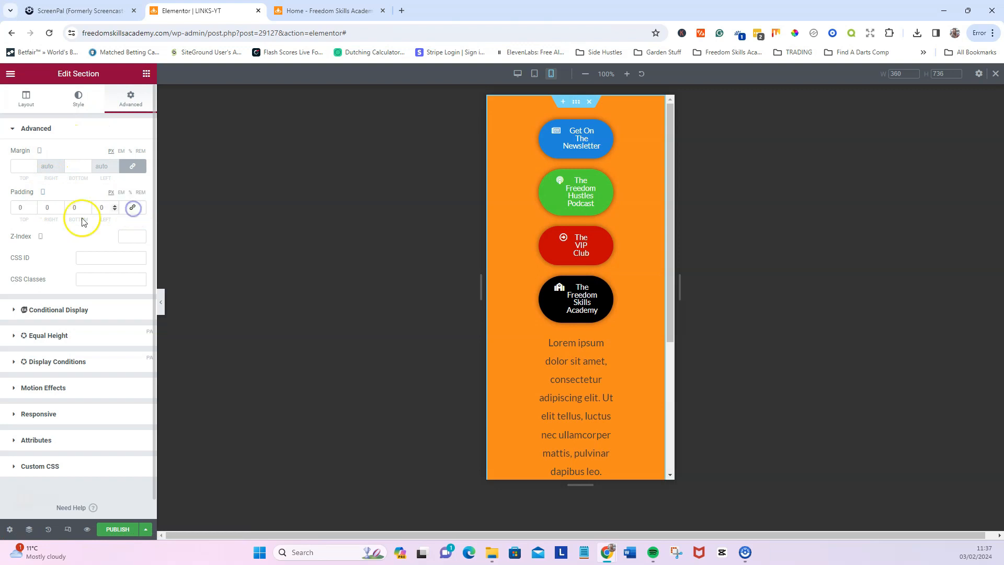
pyautogui.click(18, 208)
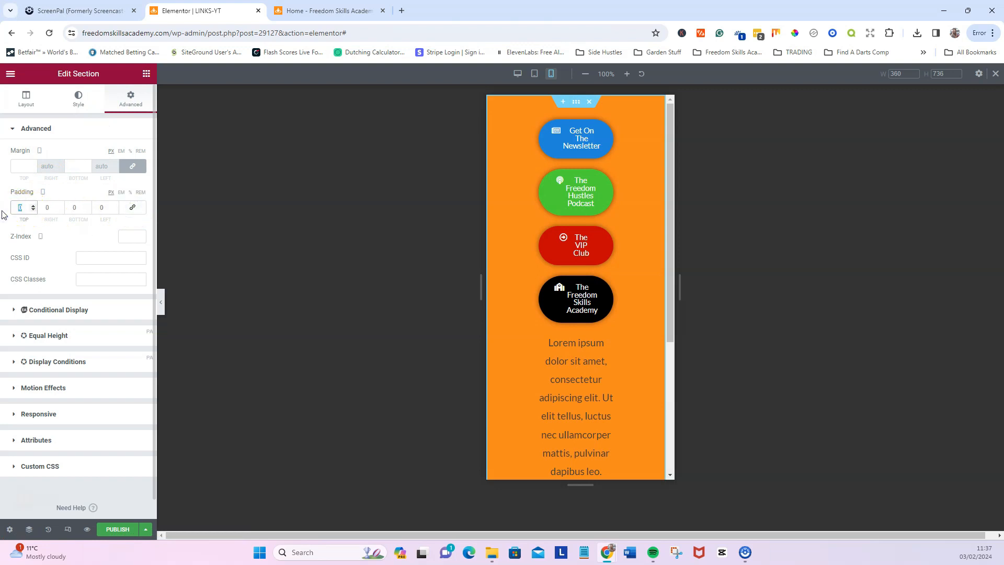
pyautogui.write('100')
pyautogui.press('Tab')
pyautogui.press('Tab')
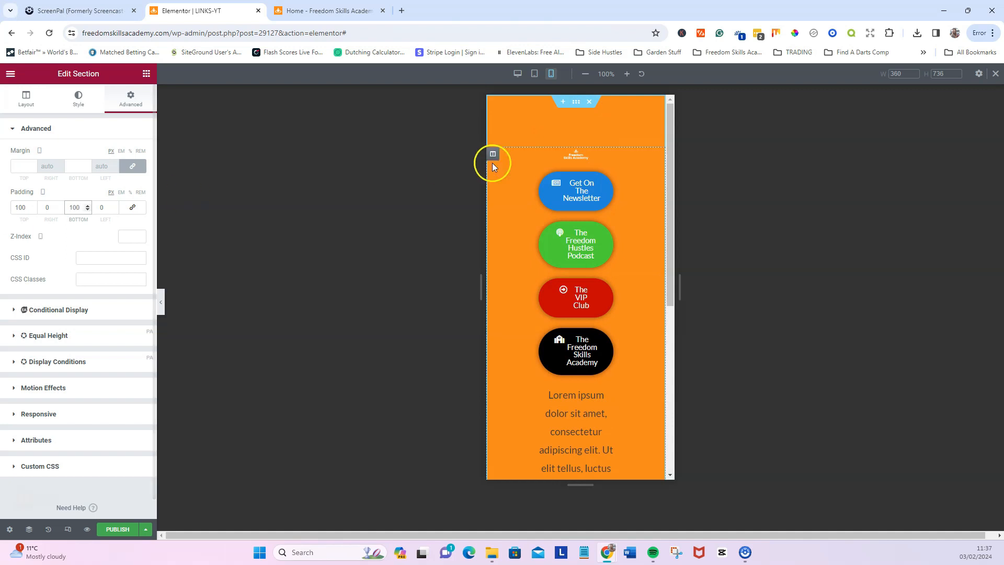
# Widen the Freedom Skills Academy logo image to 97% for the mobile view
pyautogui.click(578, 155)
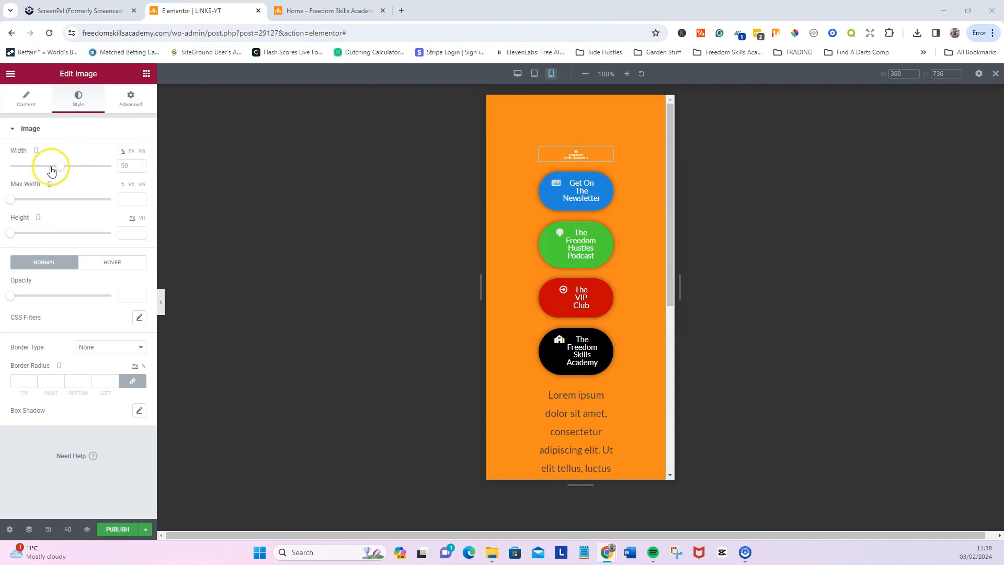
pyautogui.moveTo(60, 166); pyautogui.dragTo(109, 169)
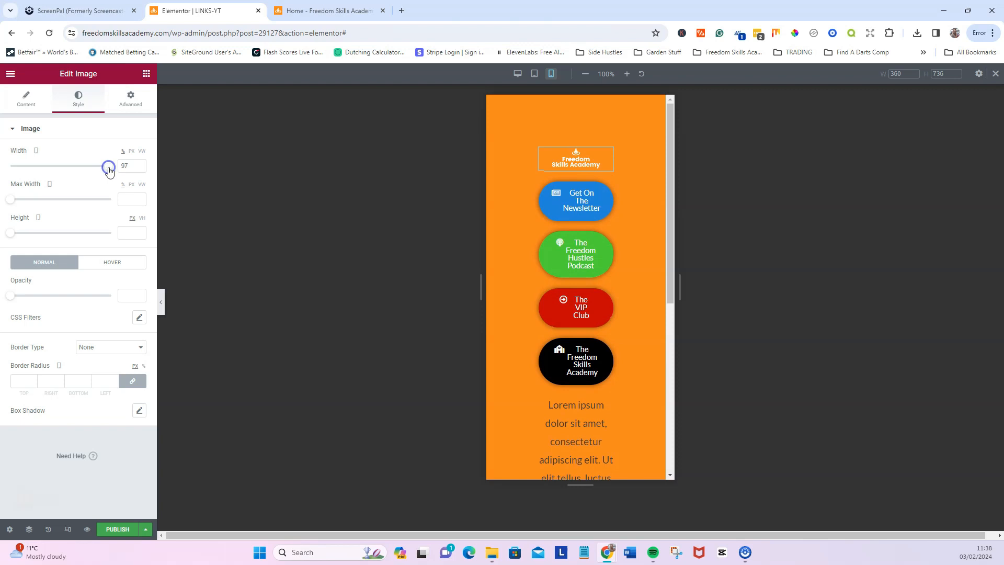
pyautogui.click(27, 99)
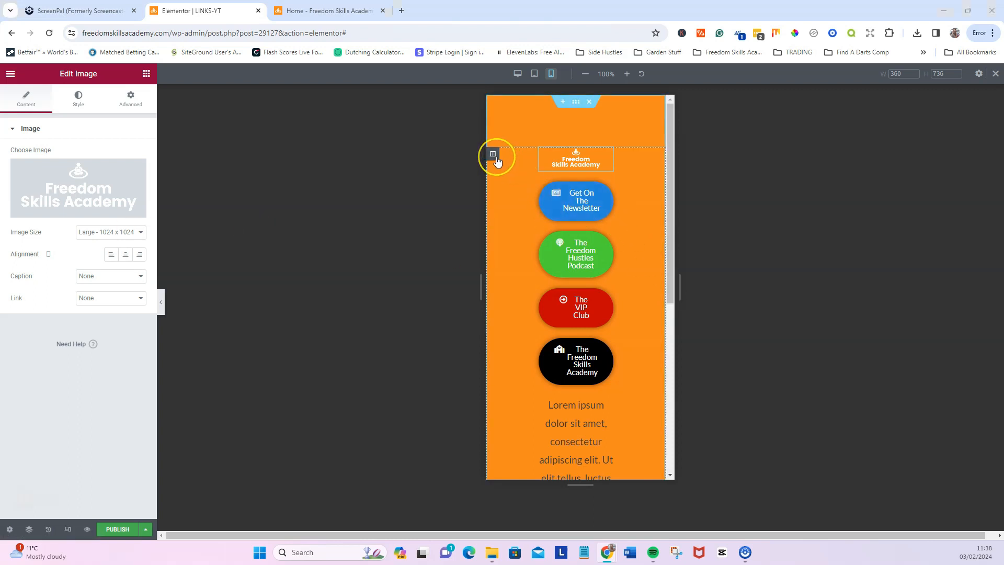
# Unlink the column's mobile padding values and set 10 px on the right and left, with 0 at top and bottom
pyautogui.click(494, 155)
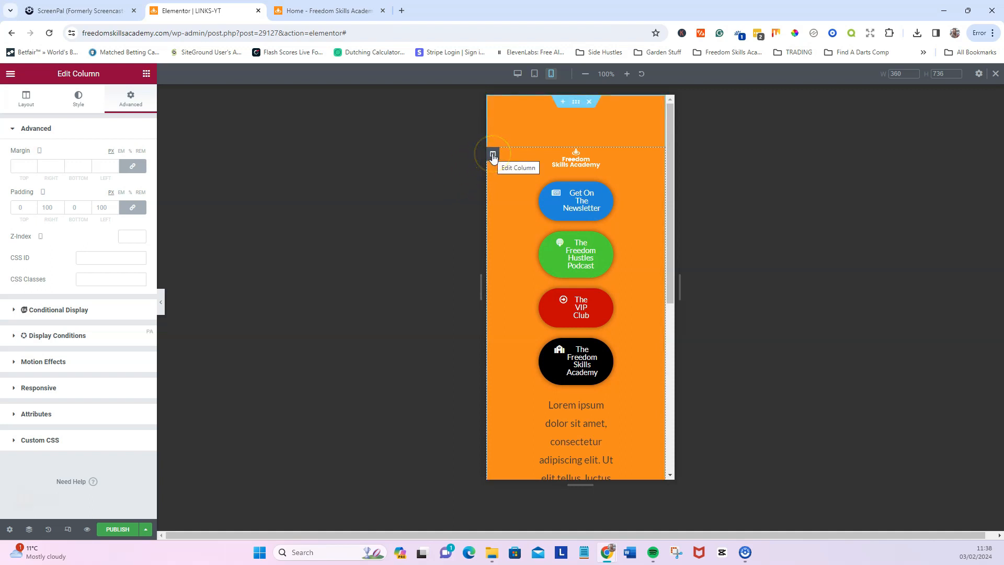
pyautogui.click(127, 207)
pyautogui.click(46, 208)
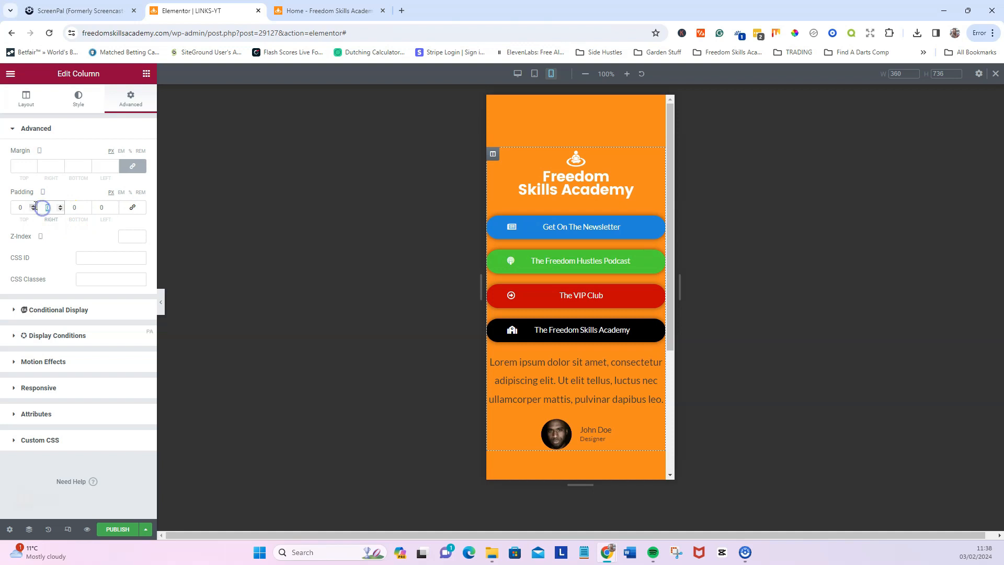
pyautogui.write('10')
pyautogui.press('Tab')
pyautogui.press('Tab')
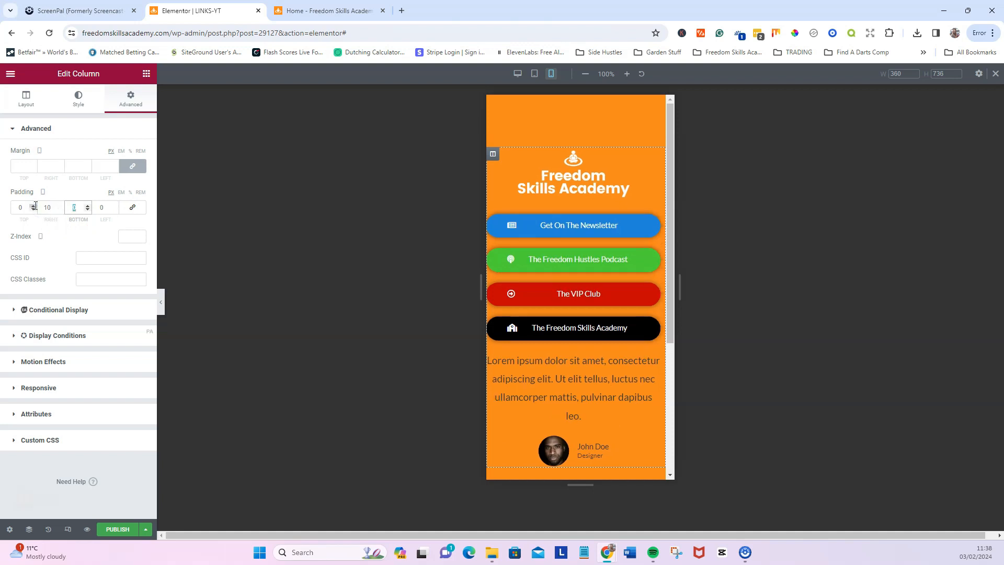
pyautogui.write('10')
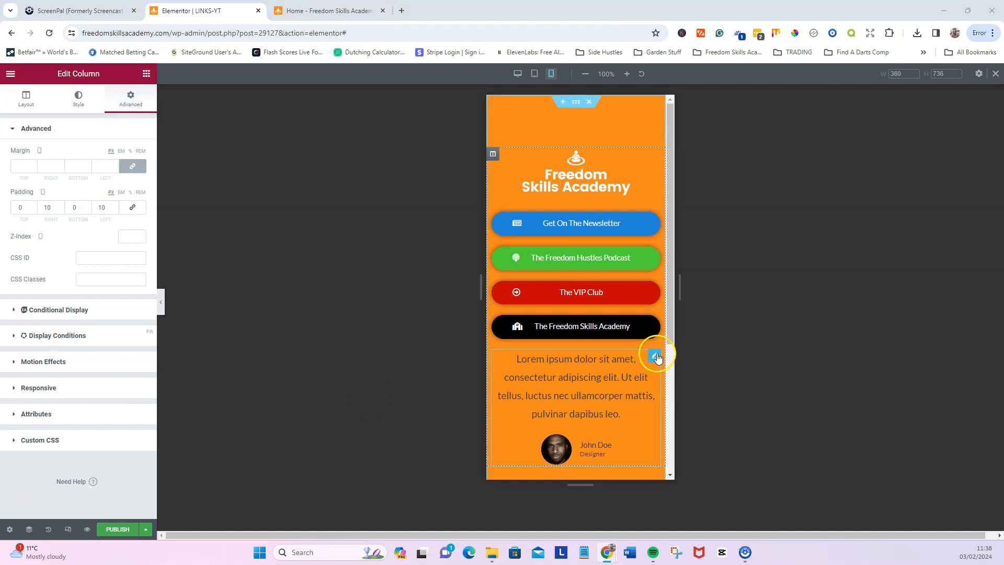
# Set the testimonial's mobile padding to 10 px on all four sides
pyautogui.click(655, 356)
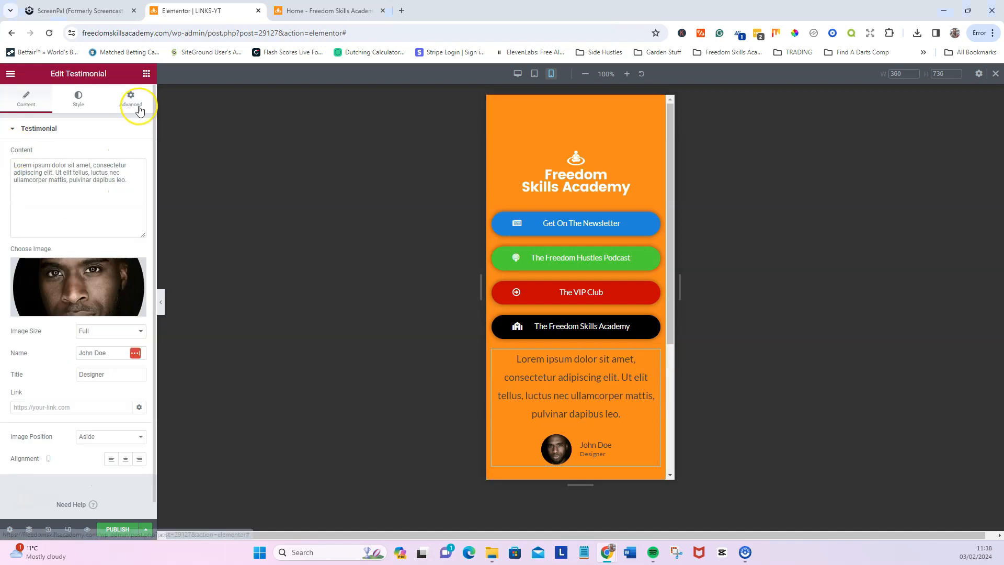
pyautogui.click(139, 104)
pyautogui.click(26, 209)
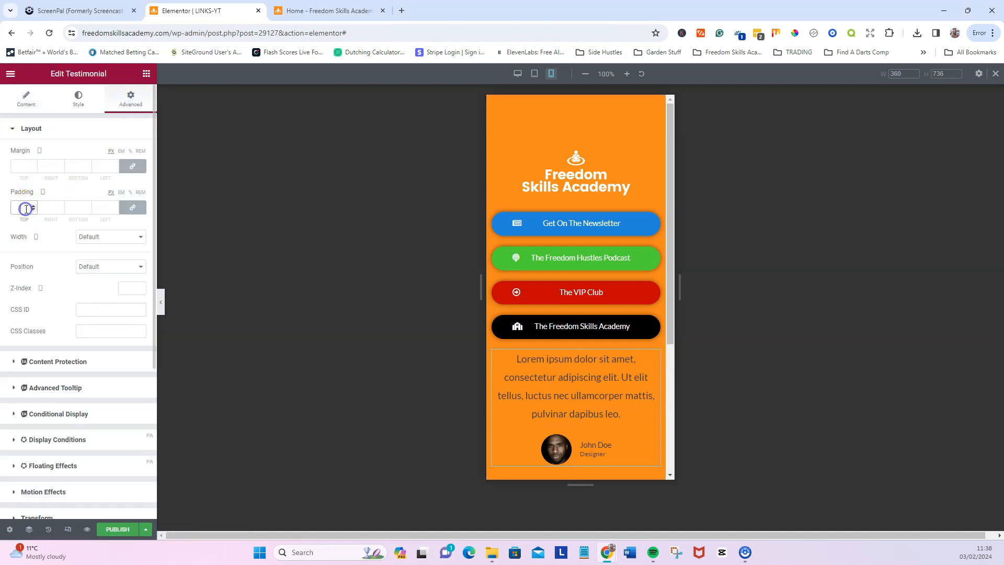
pyautogui.write('5')
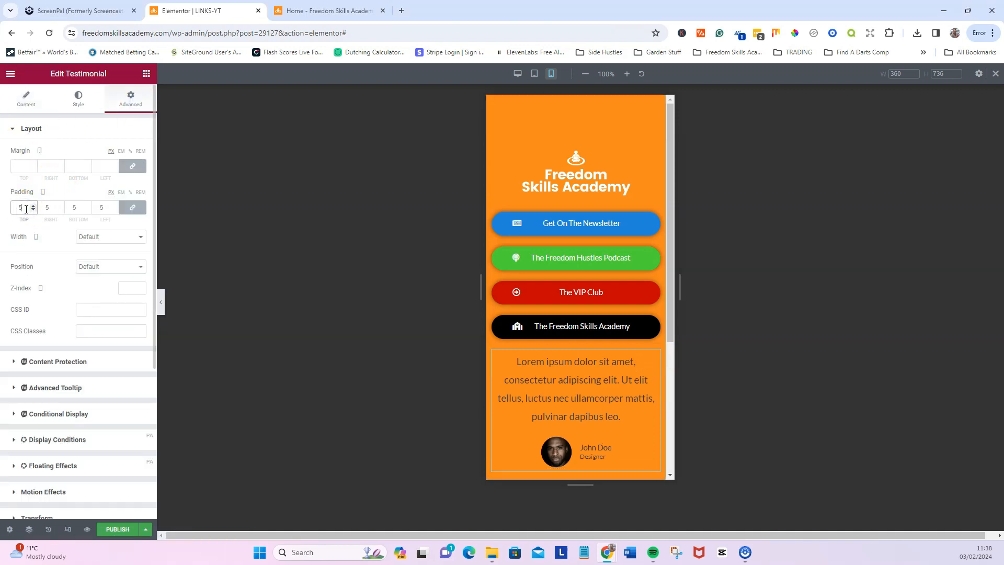
pyautogui.press('BackSpace')
pyautogui.write('10')
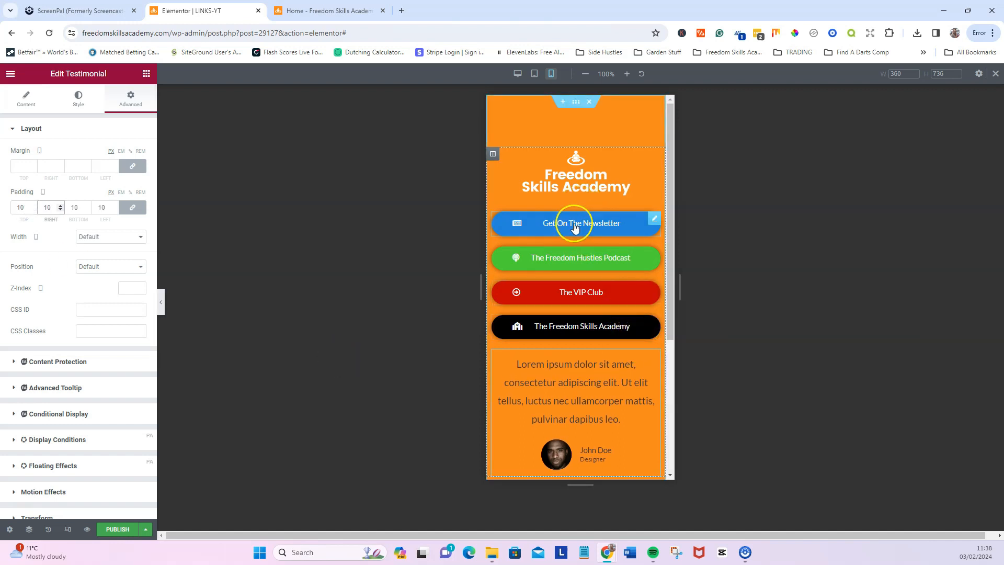
pyautogui.scroll(-1, 660, 338)
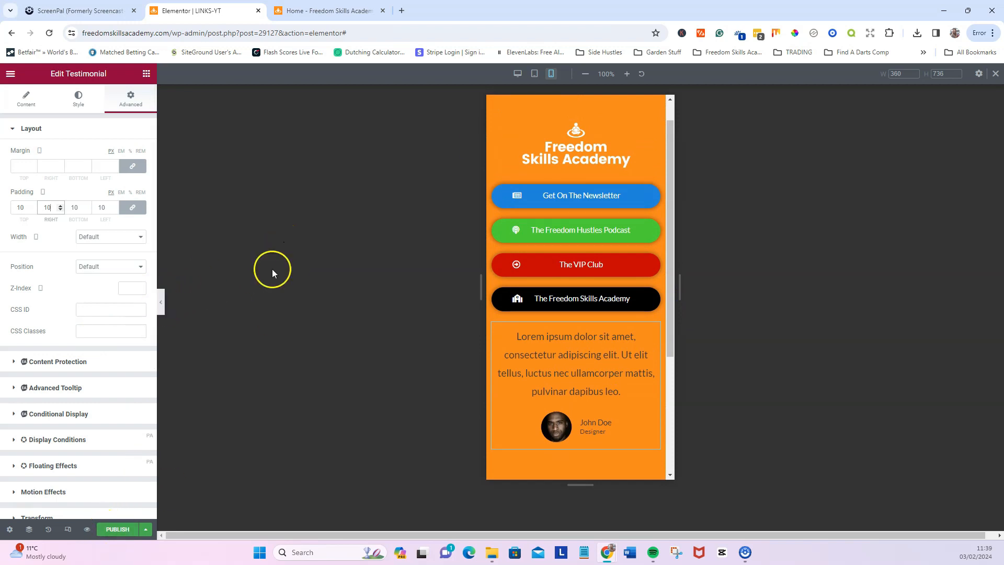
# Check the page in the desktop, tablet and mobile views, including the mobile layout with the editing panel hidden
pyautogui.click(519, 74)
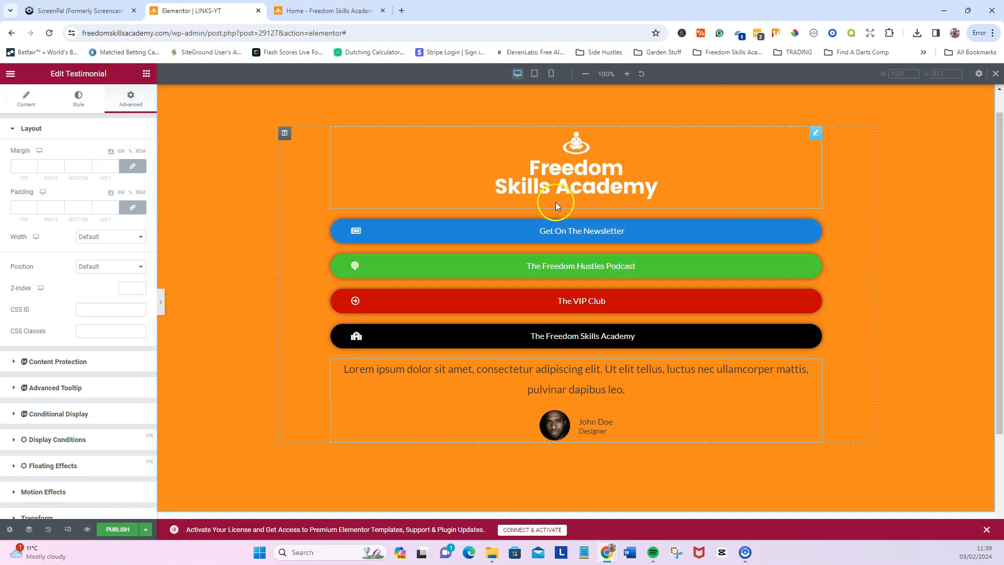
pyautogui.click(536, 76)
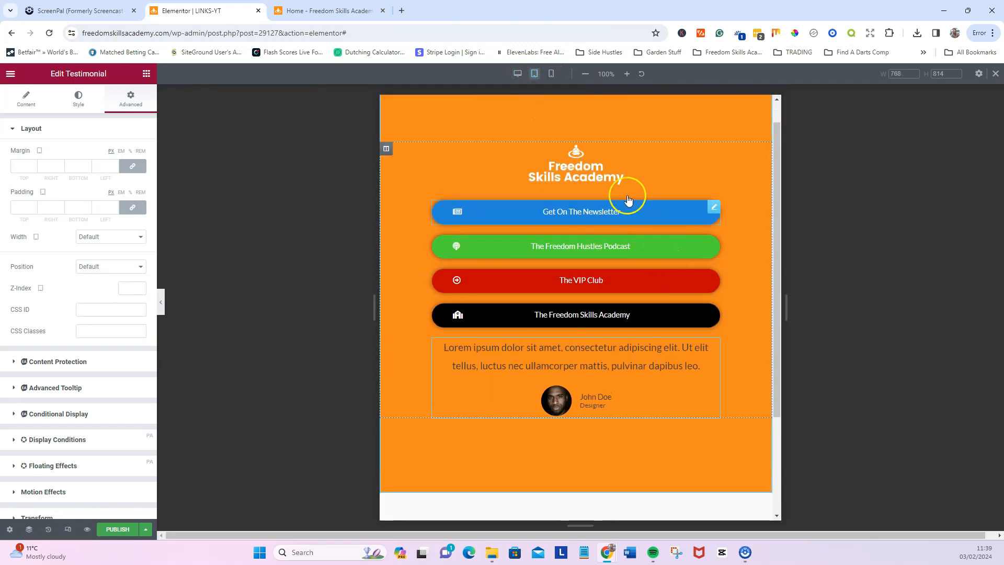
pyautogui.click(551, 74)
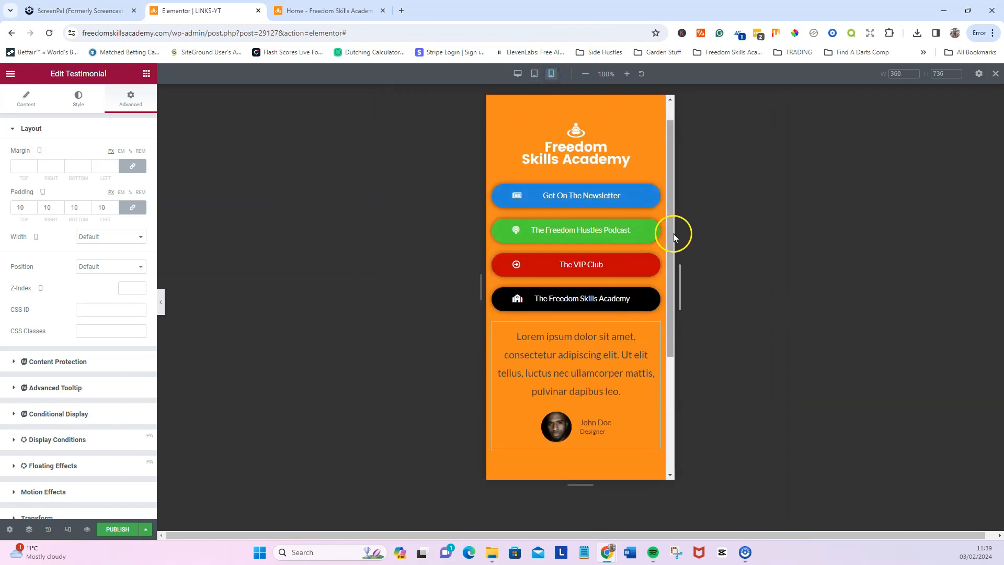
pyautogui.moveTo(671, 235)
pyautogui.mouseDown()
pyautogui.moveTo(668, 263)
pyautogui.moveTo(667, 229)
pyautogui.mouseUp()
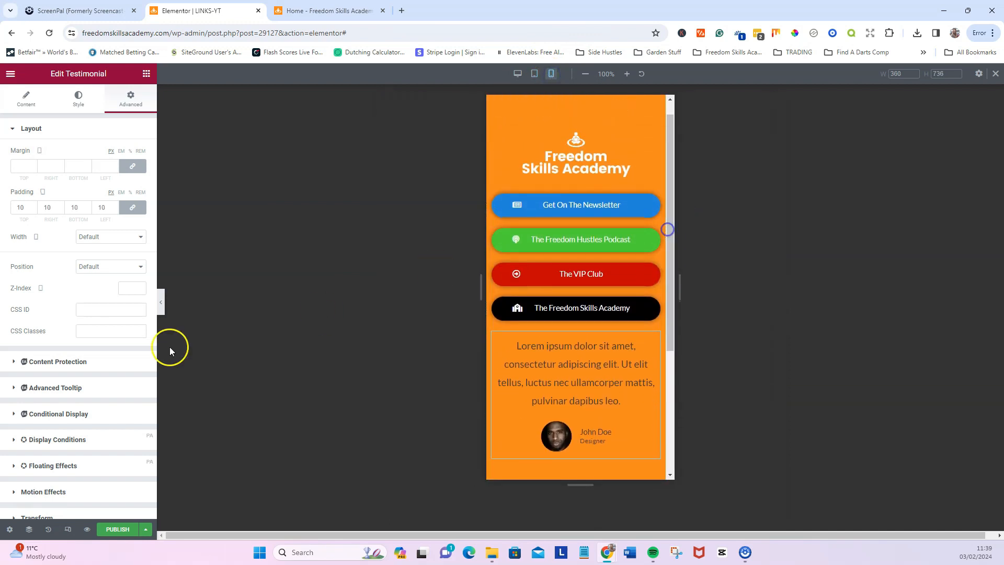
pyautogui.click(160, 302)
pyautogui.scroll(-1, 584, 336)
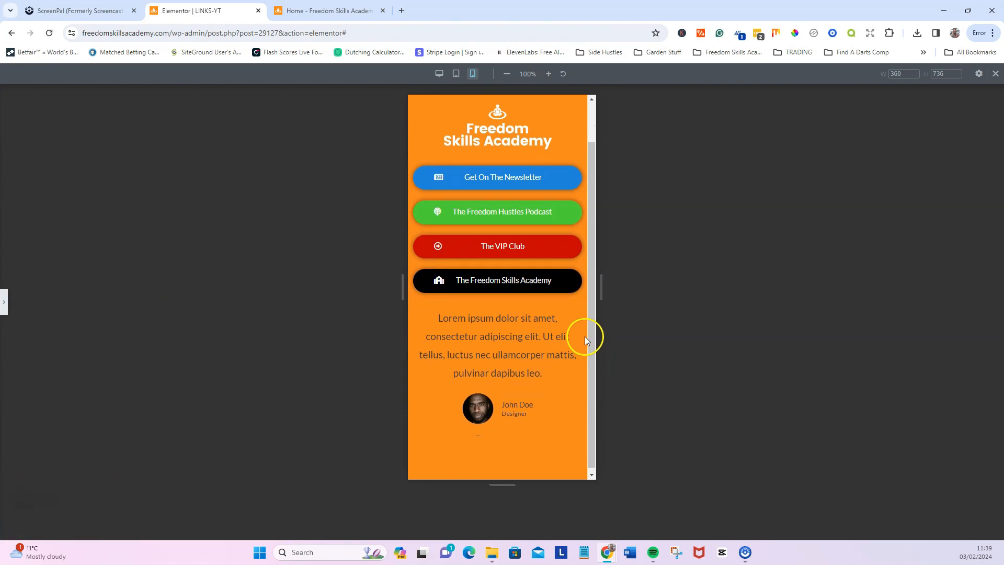
pyautogui.moveTo(590, 318)
pyautogui.mouseDown()
pyautogui.moveTo(591, 277)
pyautogui.moveTo(589, 336)
pyautogui.moveTo(587, 266)
pyautogui.moveTo(589, 302)
pyautogui.mouseUp()
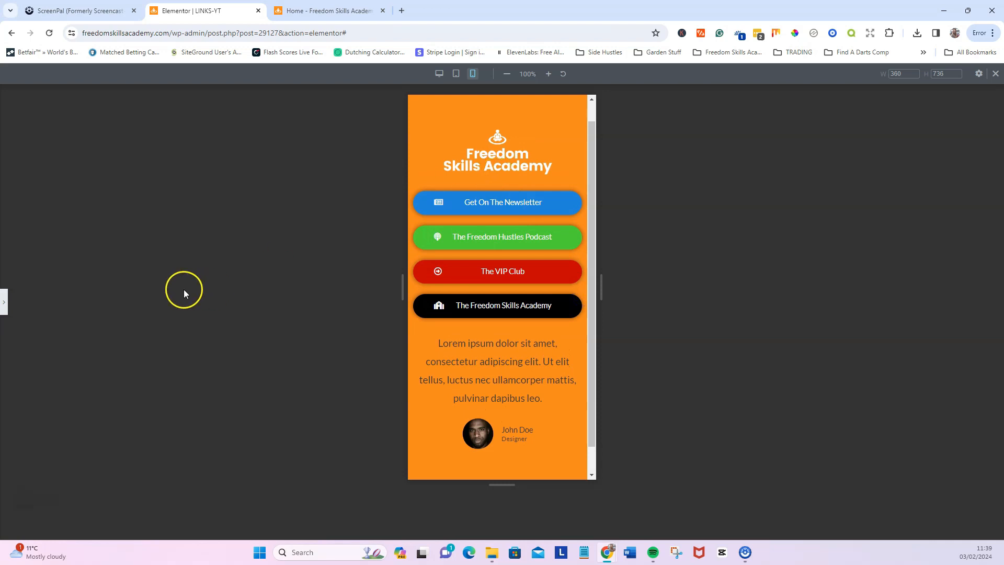
pyautogui.click(5, 305)
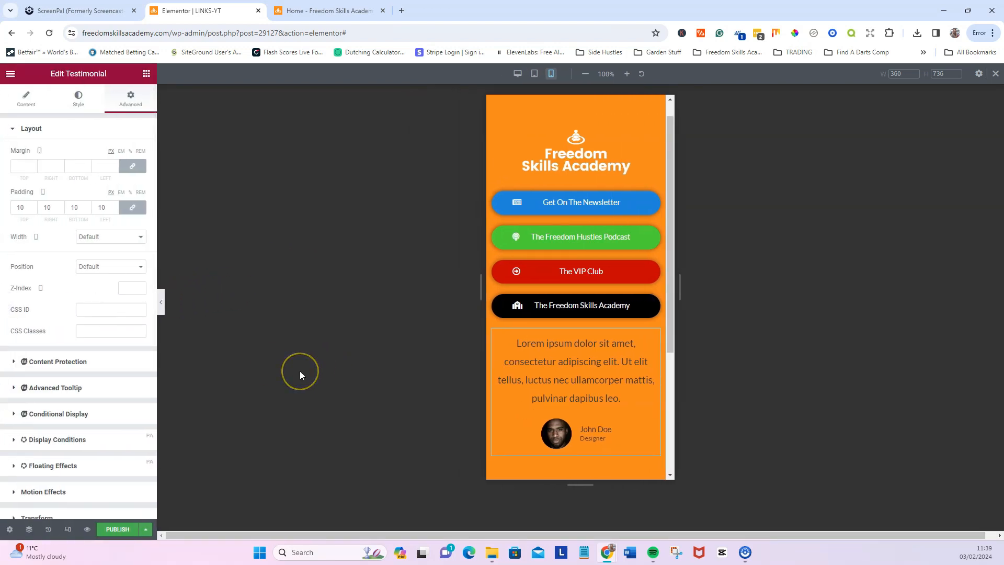